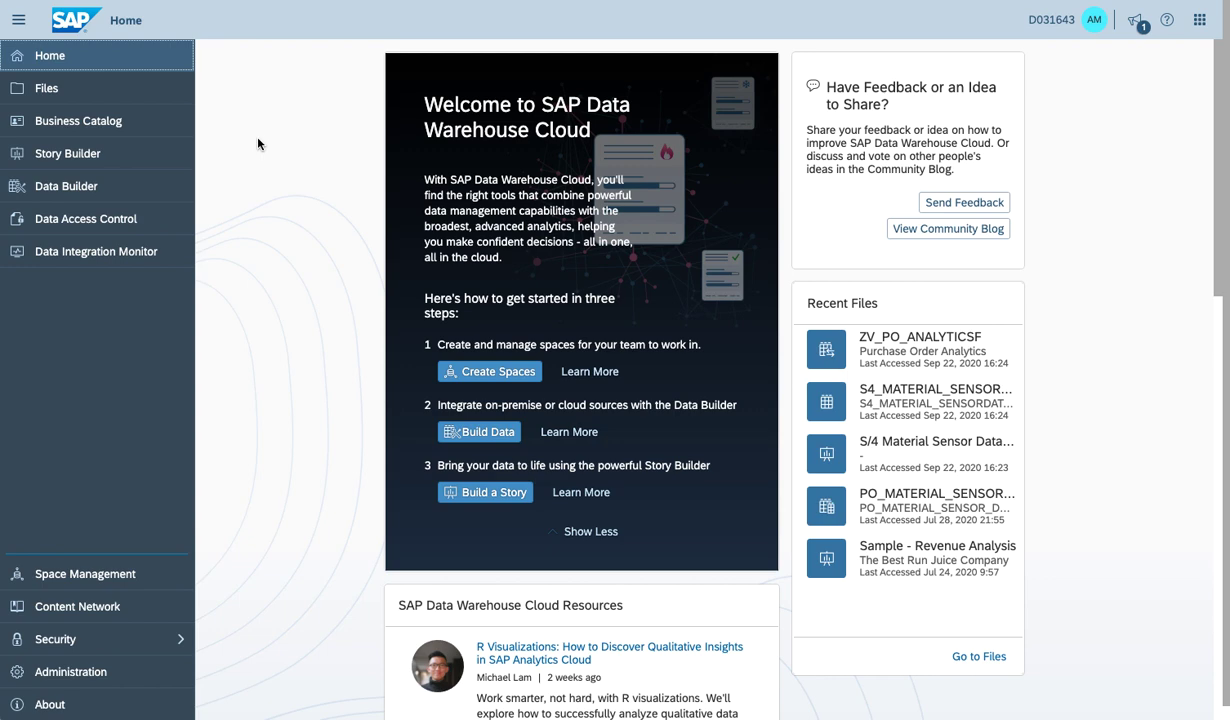
# - Open the DATALAKE space's settings from Space Management
pyautogui.click(62, 575)
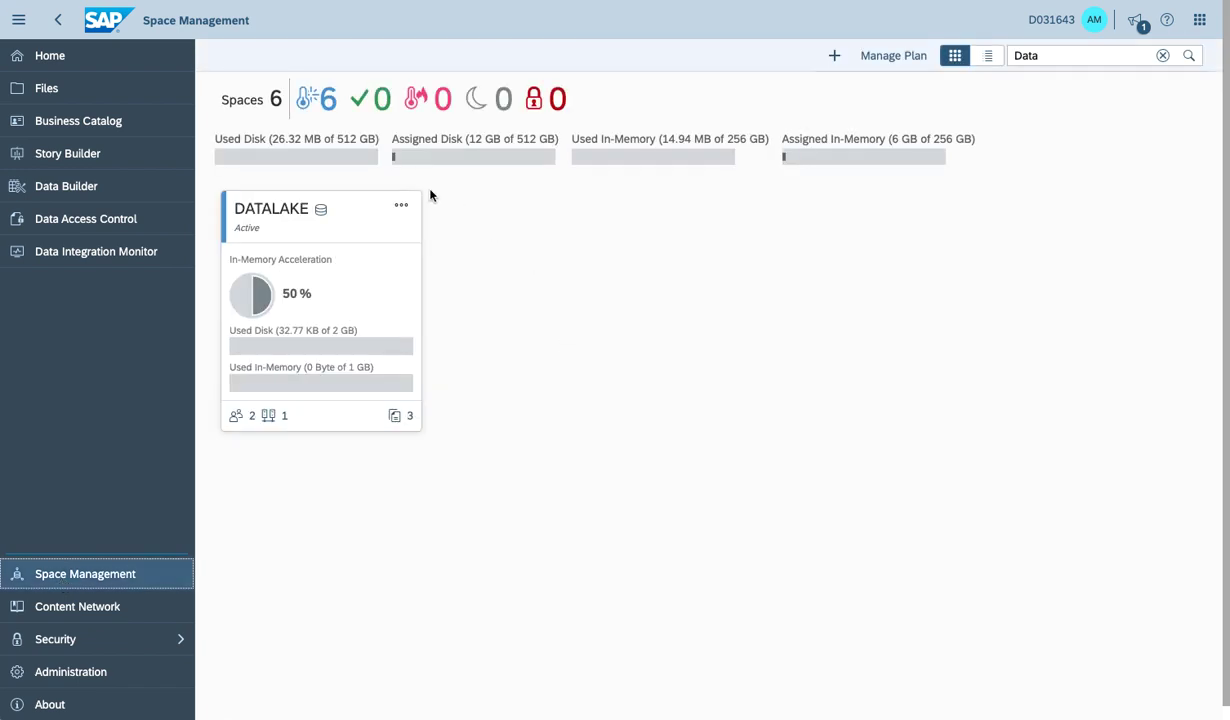
pyautogui.click(290, 217)
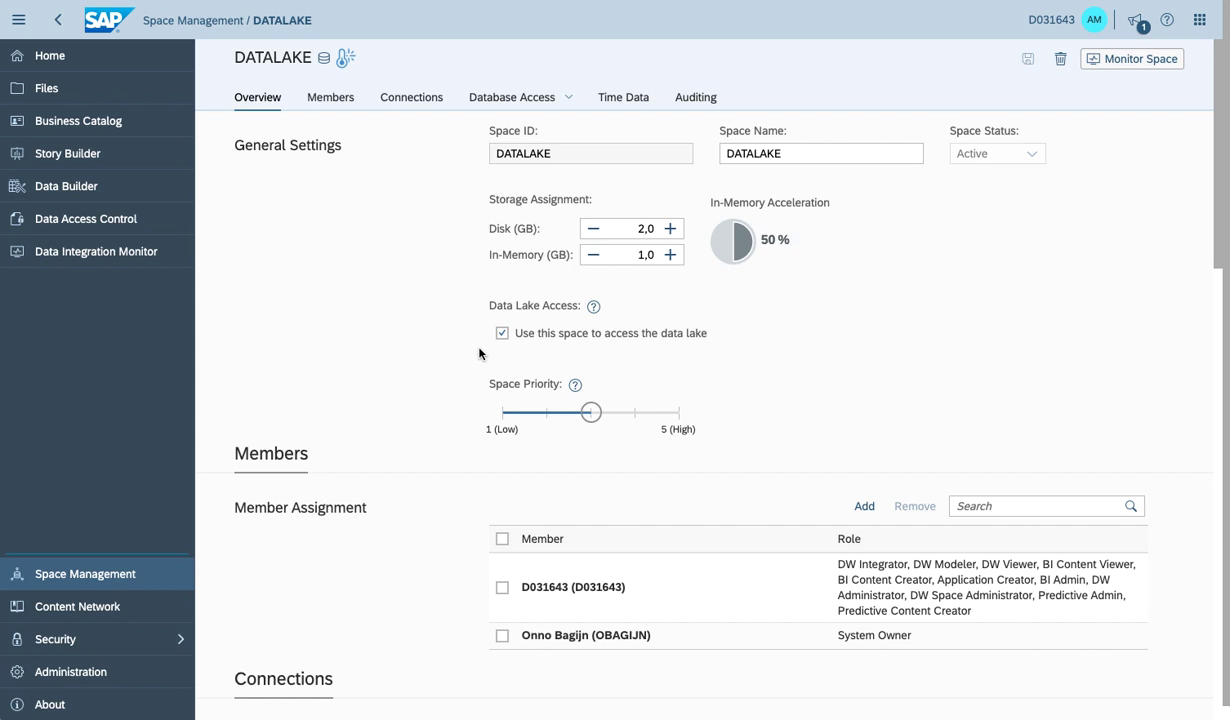
# - Jump to the DATALAKE space's Database Access section listing user DATALAKE#HC
pyautogui.click(539, 102)
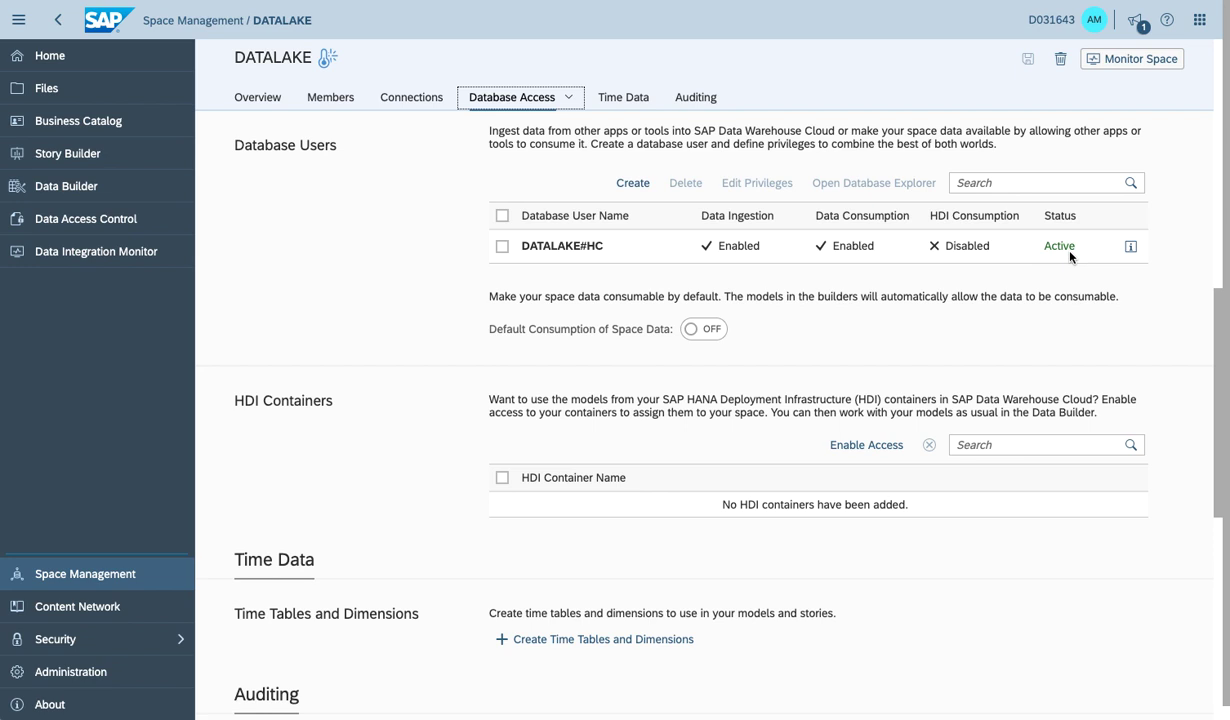
# - Select the DATALAKE#HC database user and open it in SAP HANA Database Explorer
pyautogui.click(502, 246)
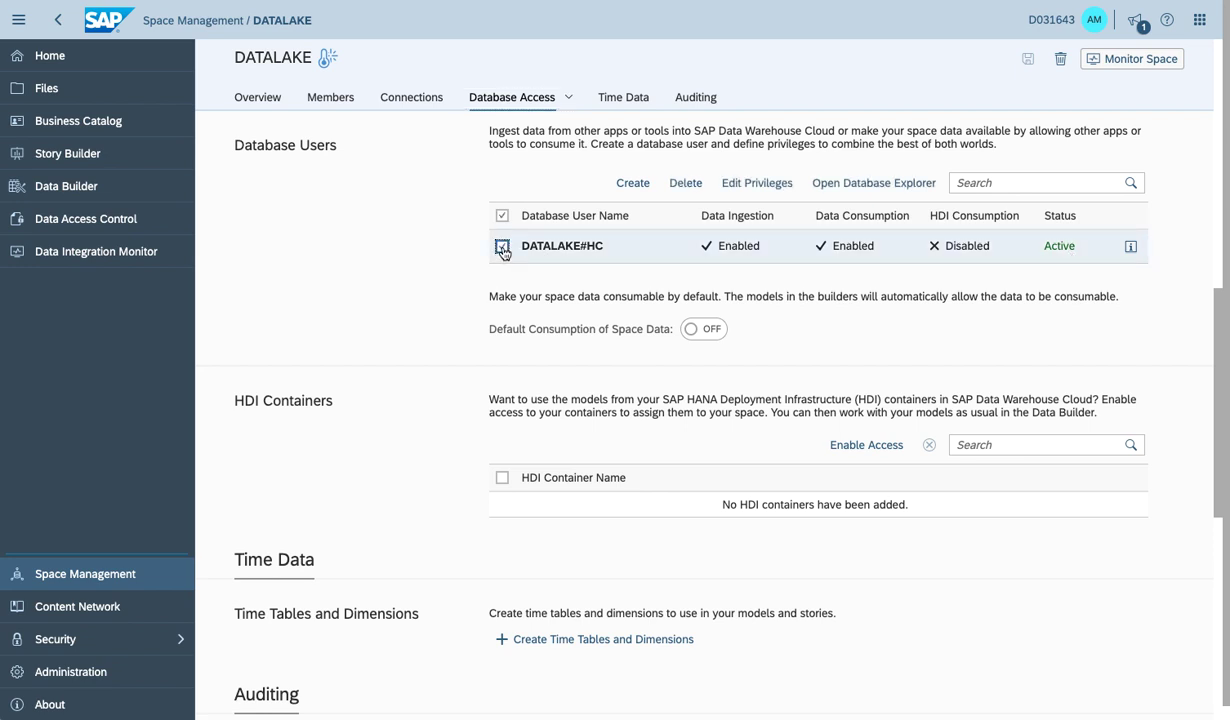
pyautogui.click(893, 190)
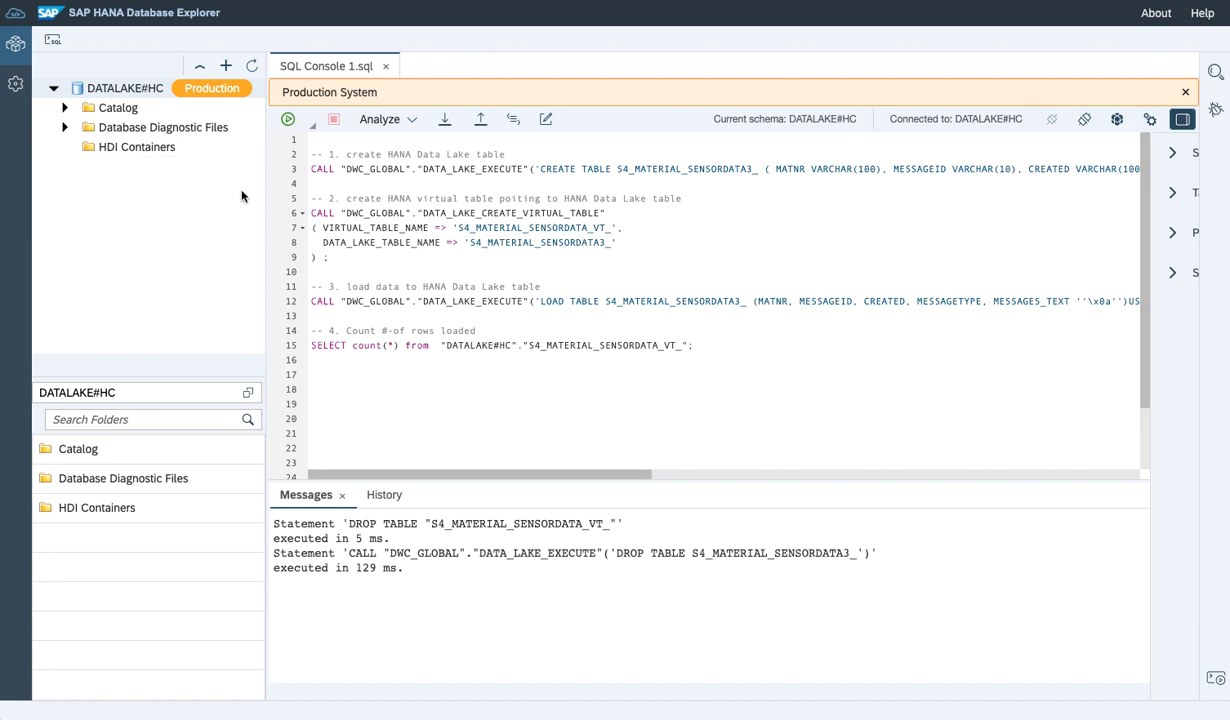
# - Correct the line-5 comment to 'pointing' and select the CREATE TABLE statement on lines 2–3
pyautogui.moveTo(133, 93)
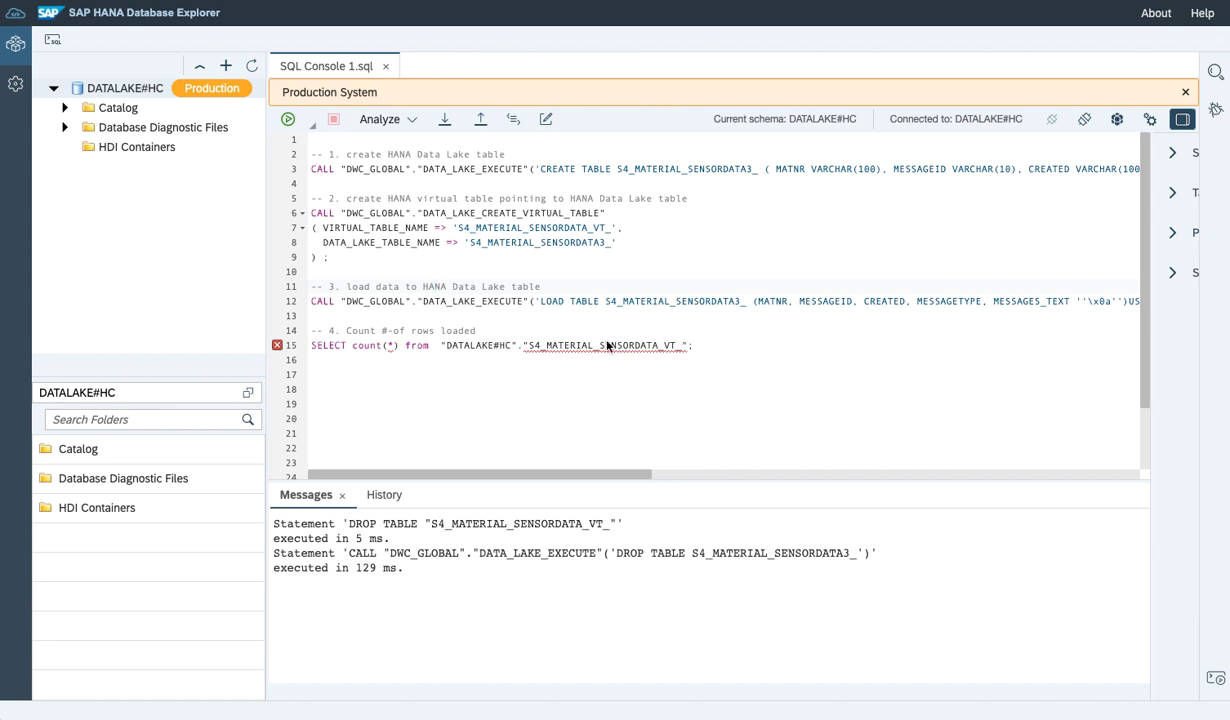
pyautogui.click(323, 155)
pyautogui.click(313, 156)
pyautogui.keyDown('shift'); pyautogui.click(313, 185); pyautogui.keyUp('shift')
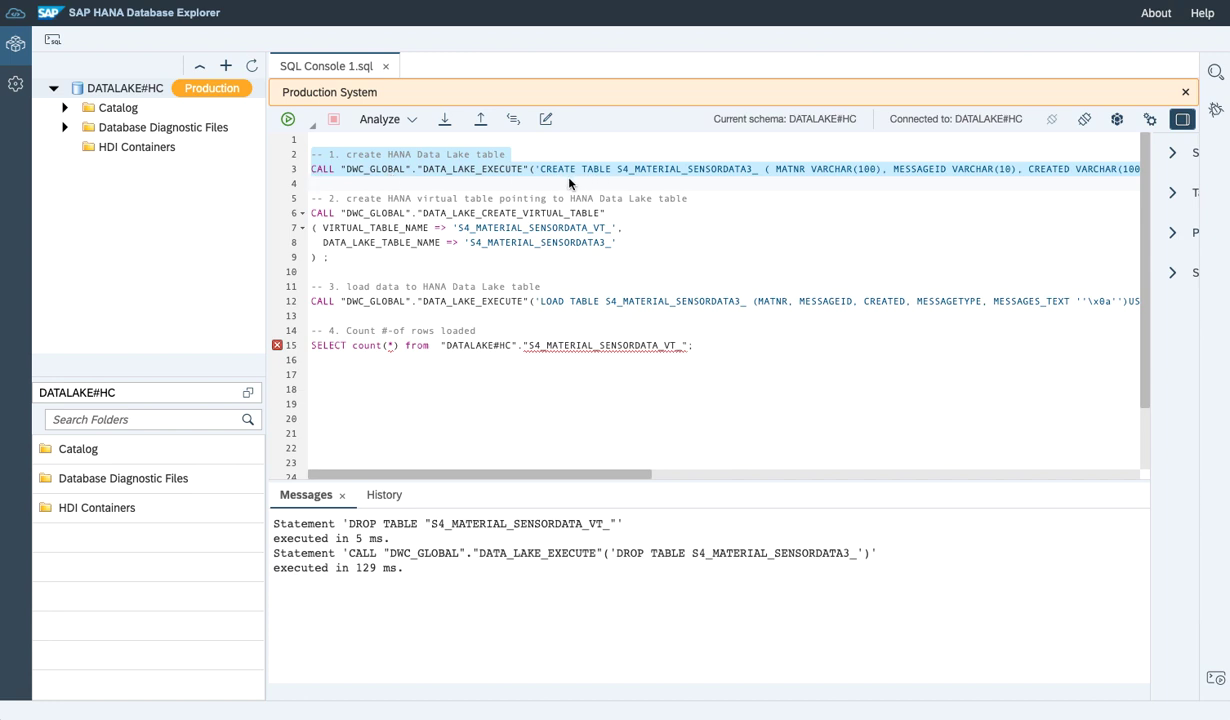
# - Create data lake table S4_MATERIAL_SENSORDATA3_ and virtual table S4_MATERIAL_SENSORDATA_VT_, then select the LOAD statement
pyautogui.click(288, 119)
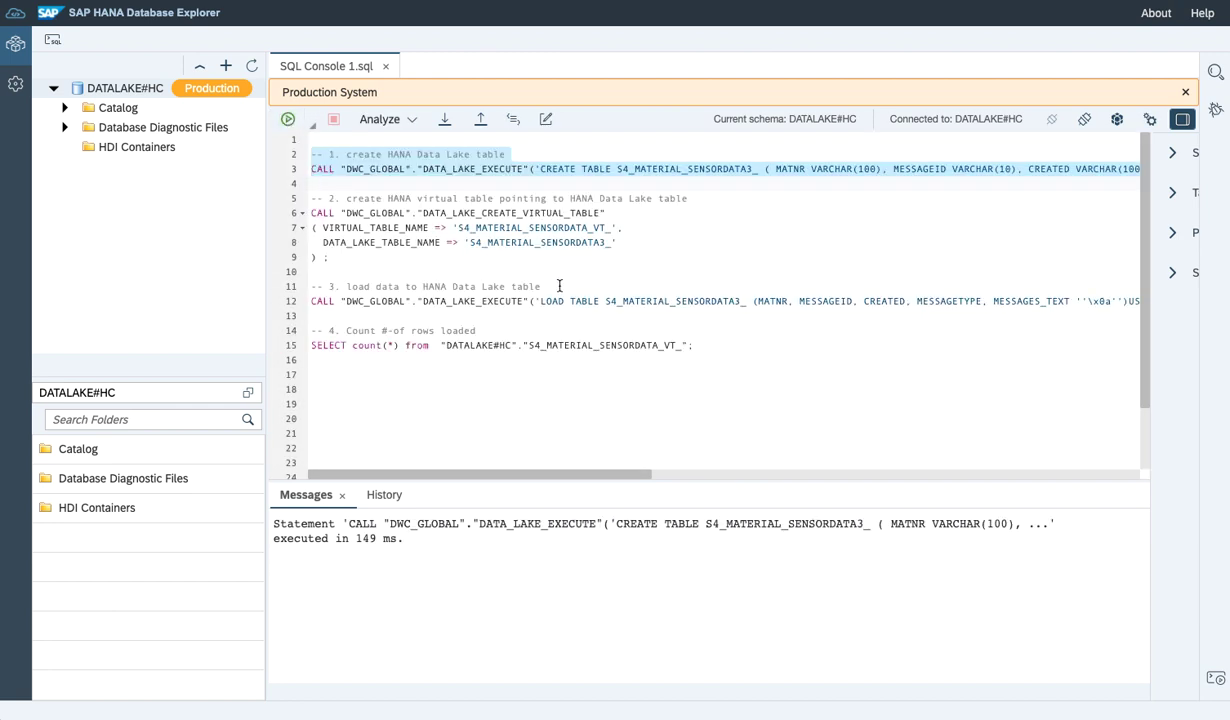
pyautogui.moveTo(328, 258); pyautogui.dragTo(310, 198)
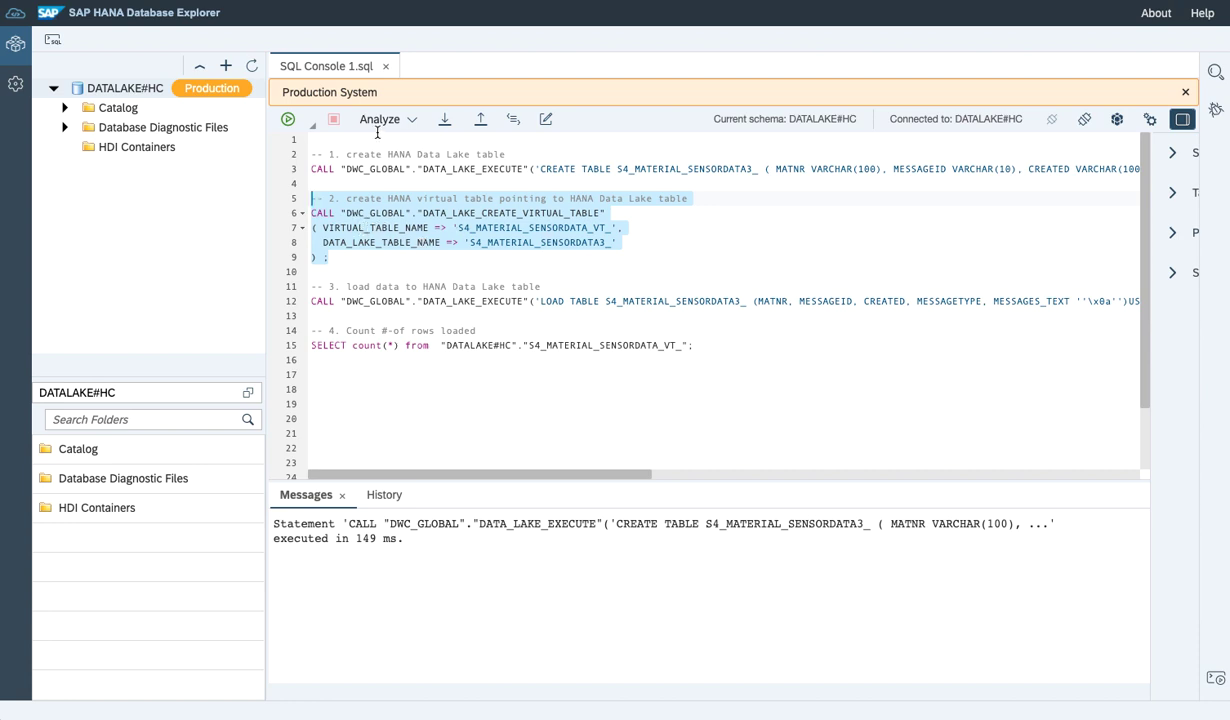
pyautogui.click(288, 120)
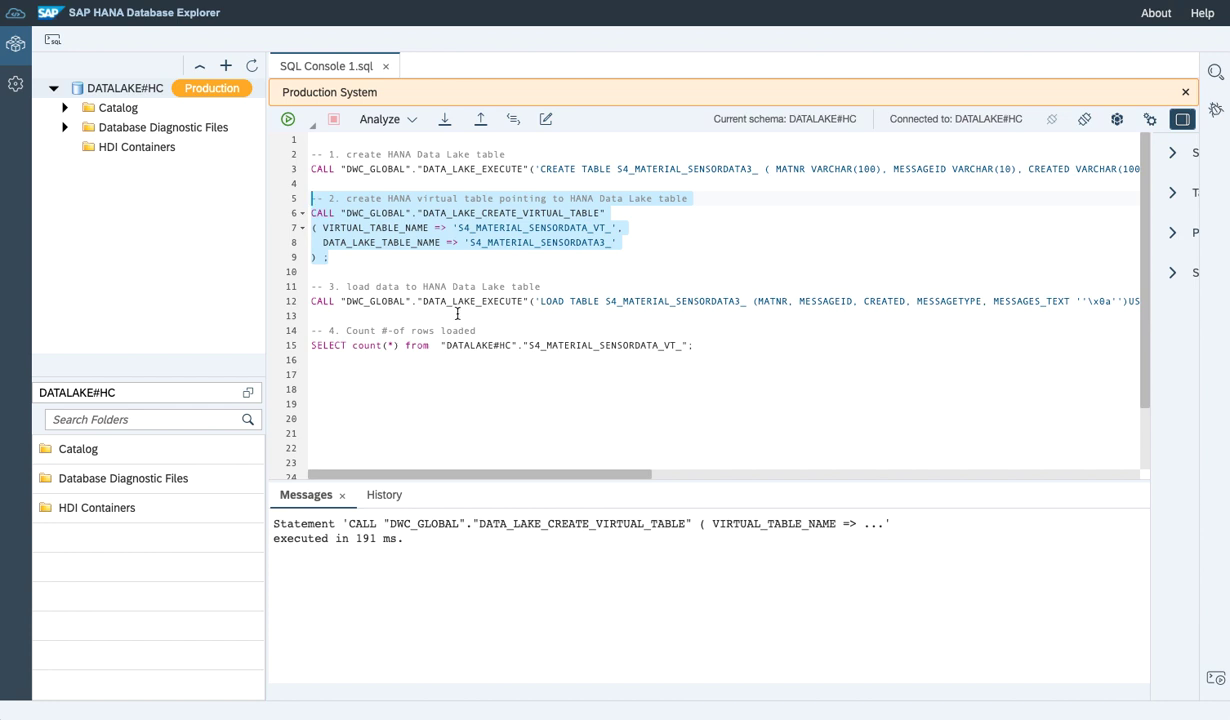
pyautogui.moveTo(313, 287); pyautogui.dragTo(312, 310)
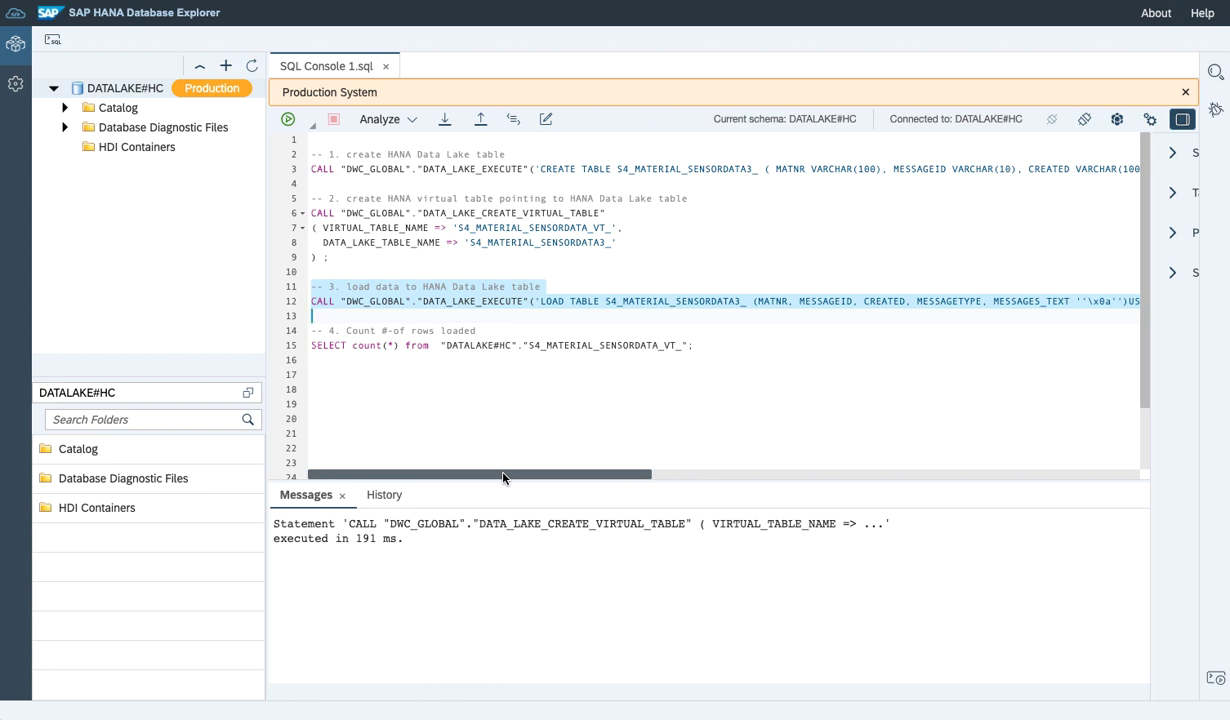
# - Load matnr_Enh2.txt into S4_MATERIAL_SENSORDATA3_, then select the row count query
pyautogui.moveTo(503, 477); pyautogui.dragTo(640, 492)
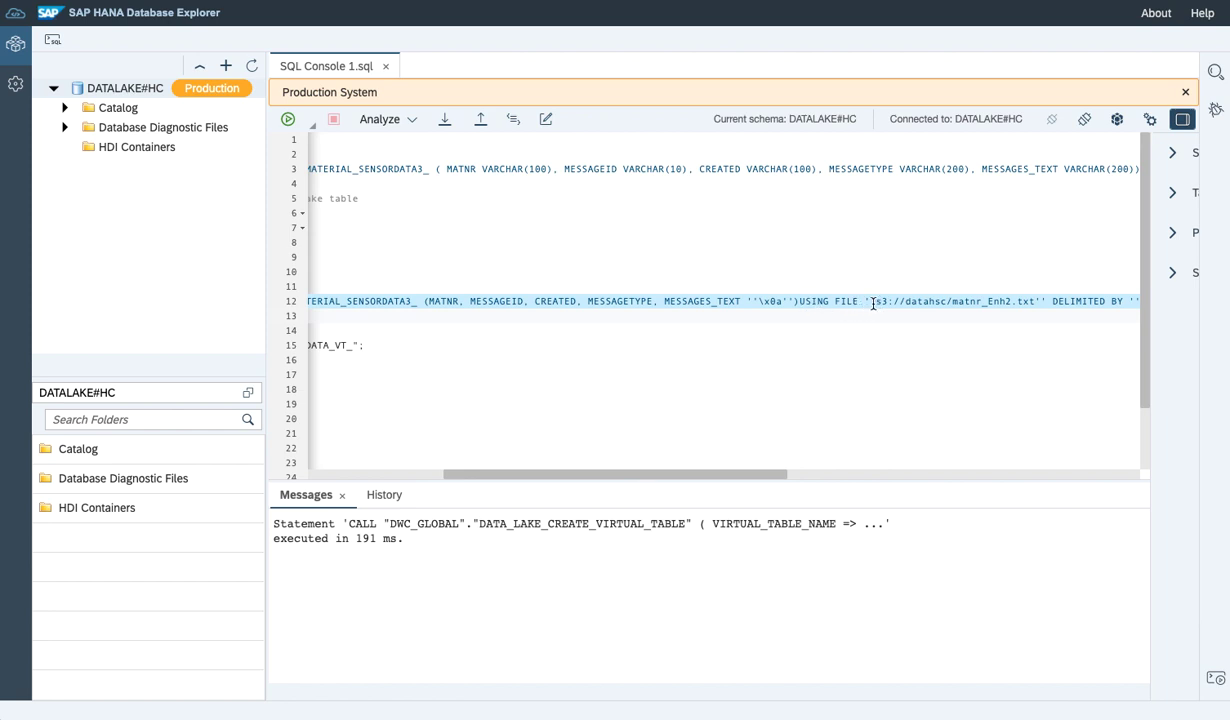
pyautogui.moveTo(745, 474); pyautogui.dragTo(561, 476)
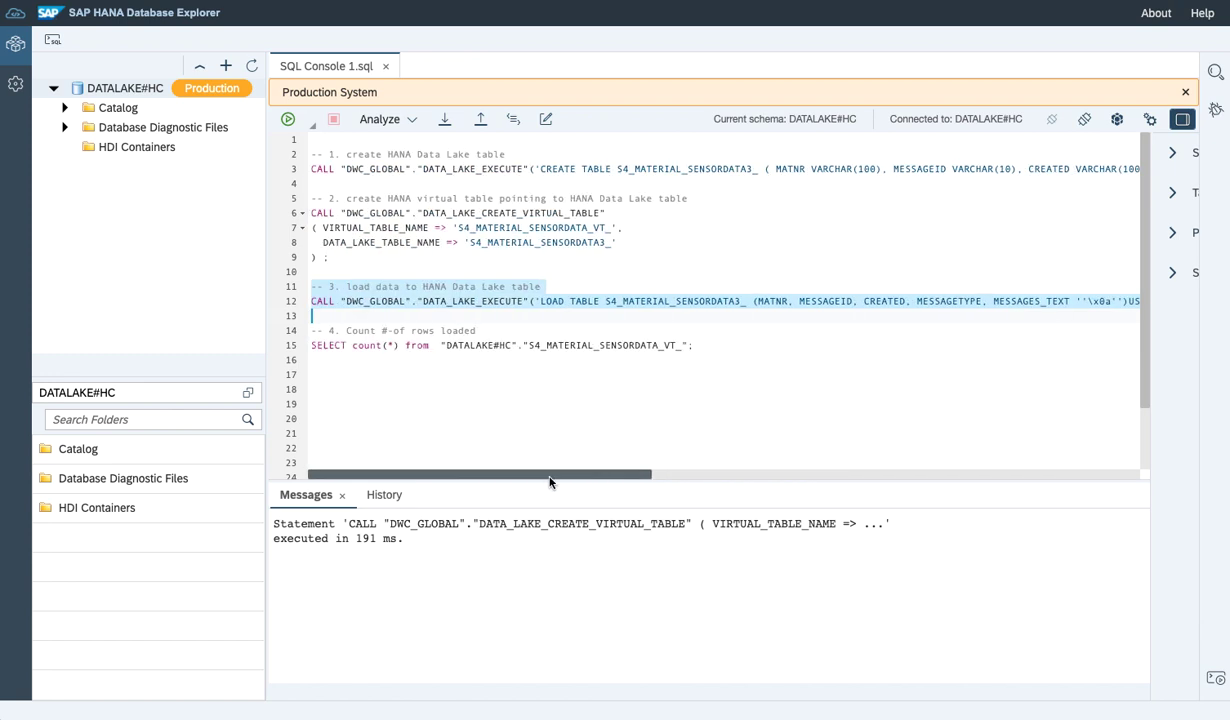
pyautogui.click(288, 120)
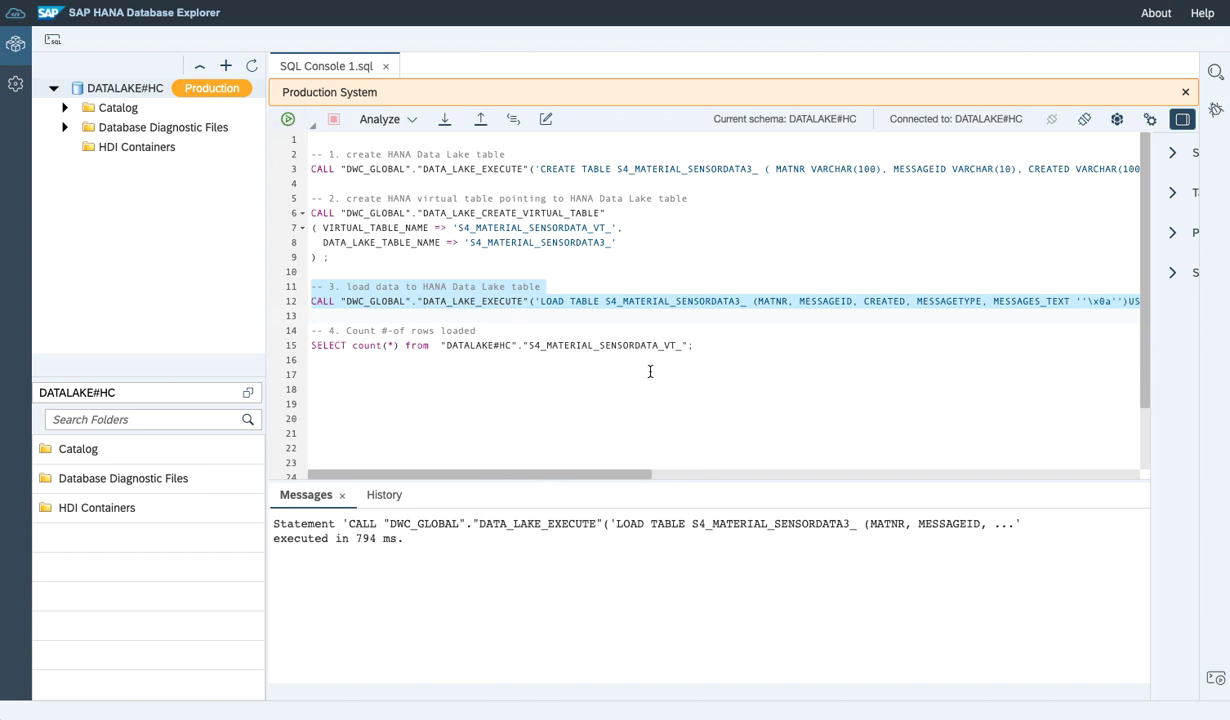
pyautogui.moveTo(712, 348); pyautogui.dragTo(302, 333)
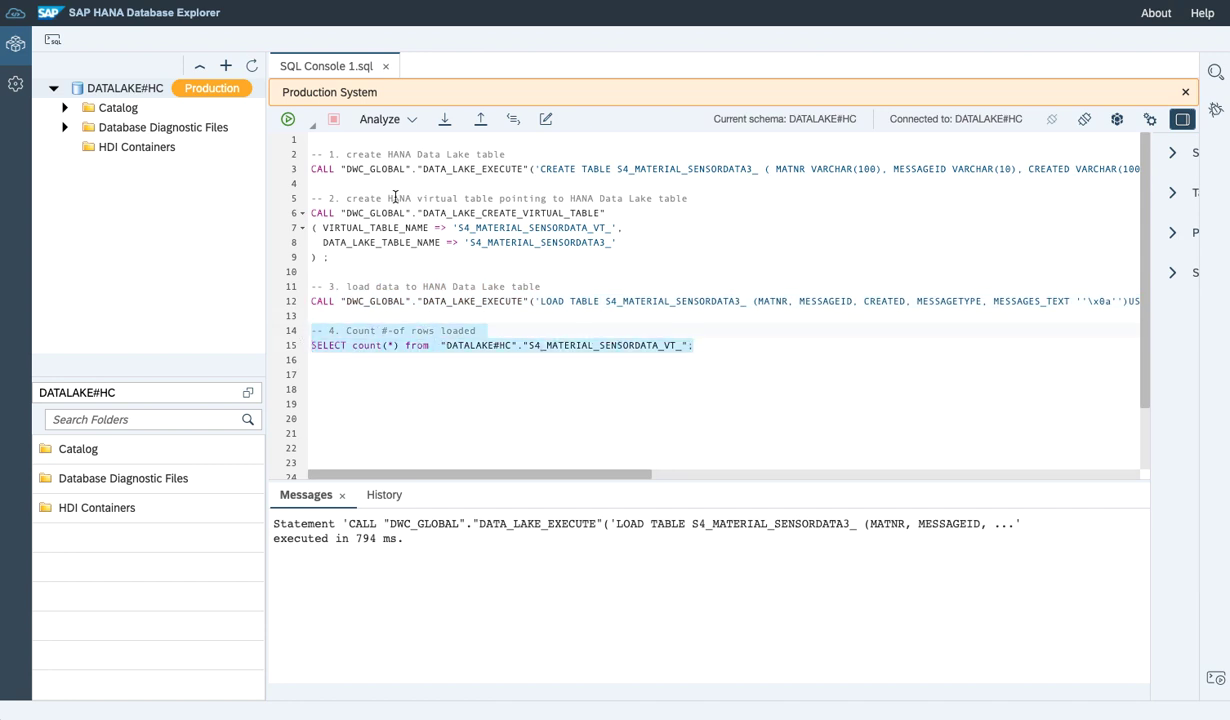
# - Count rows in S4_MATERIAL_SENSORDATA_VT_ (42533), then return to Data Warehouse Cloud
pyautogui.click(290, 121)
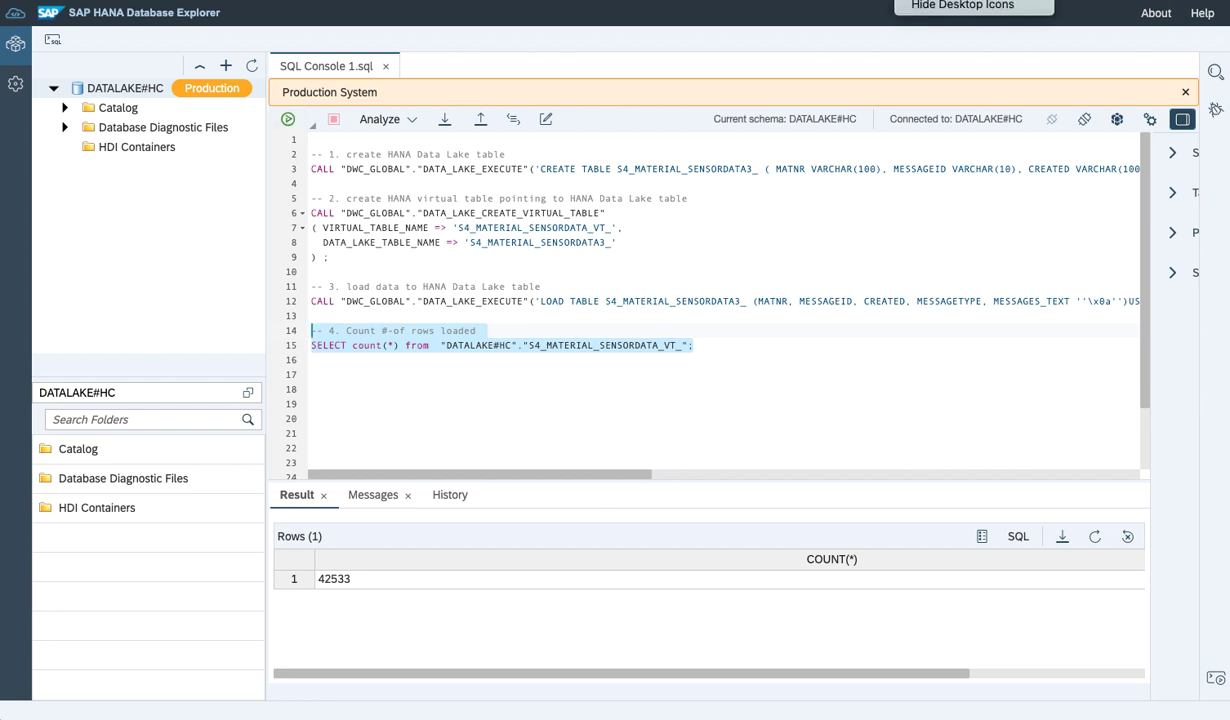
pyautogui.click(323, 495)
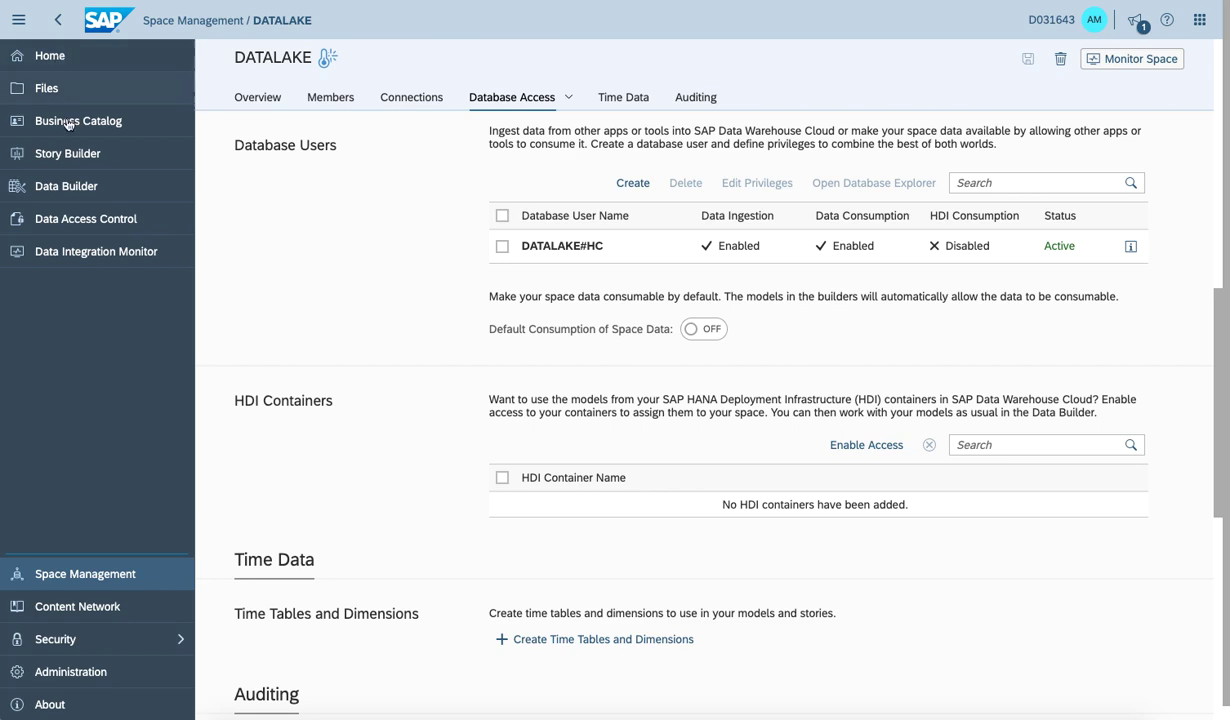
# - Open the Data Builder for the DATALAKE space and create a new graphical view
pyautogui.click(63, 69)
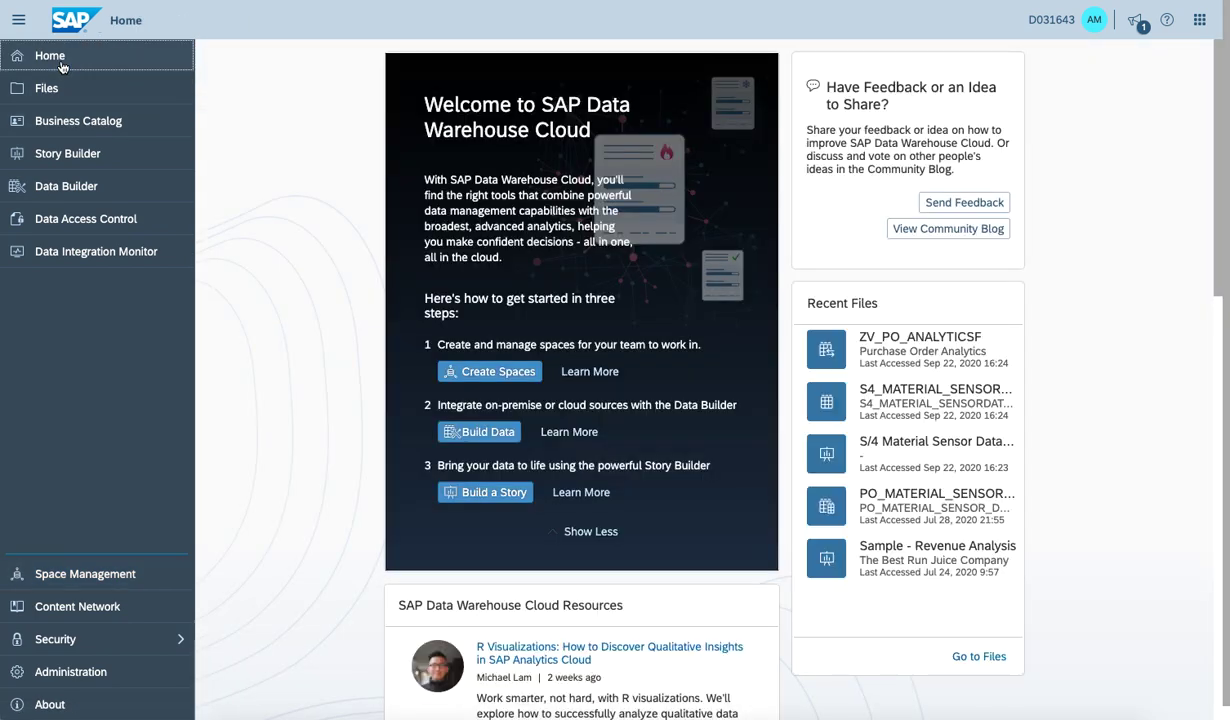
pyautogui.click(75, 188)
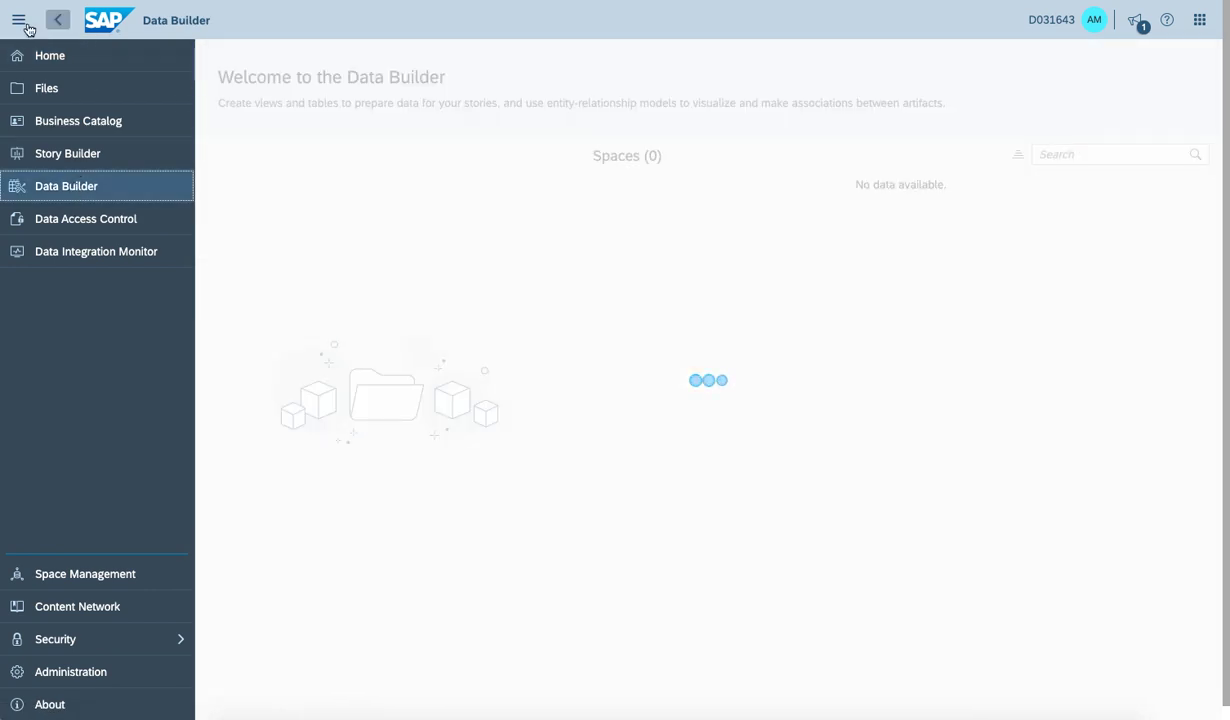
pyautogui.click(18, 20)
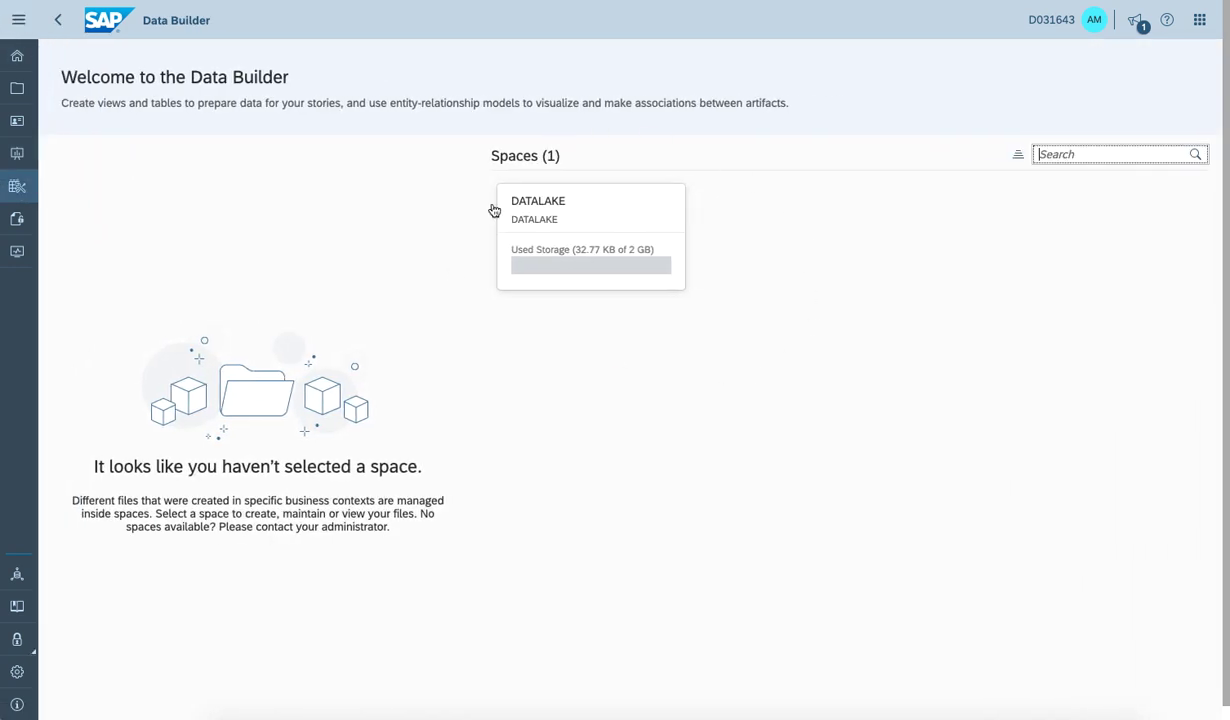
pyautogui.click(566, 245)
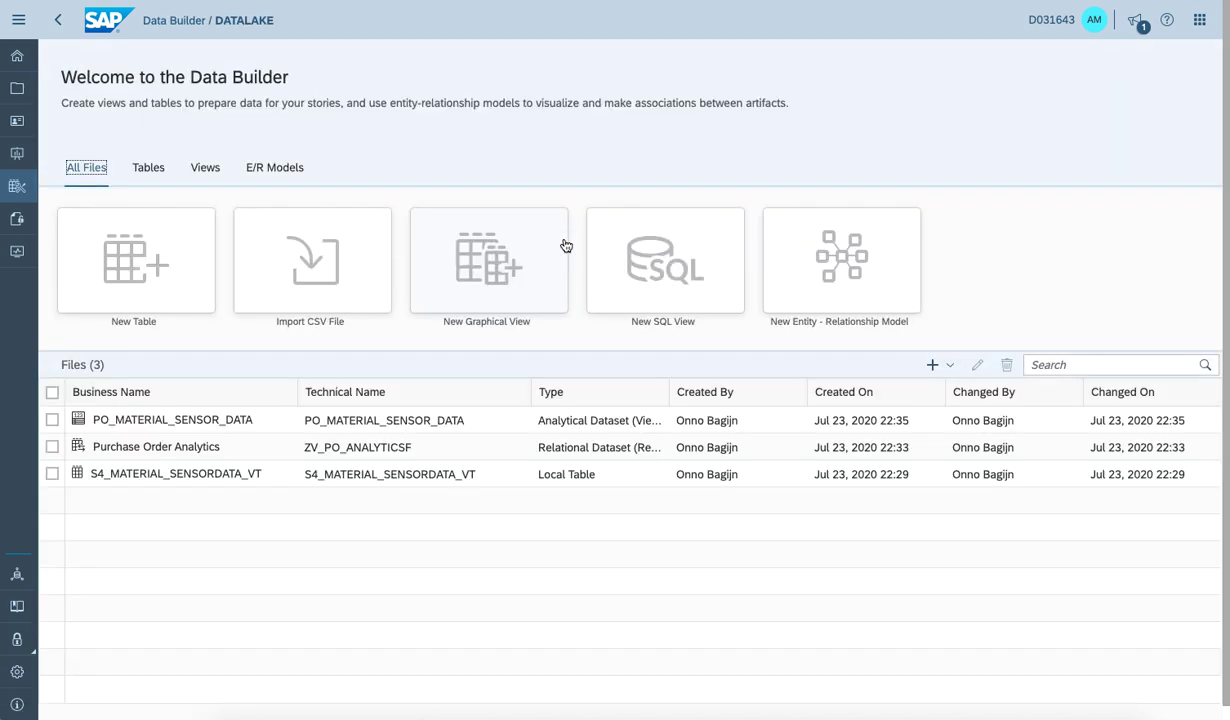
pyautogui.click(212, 170)
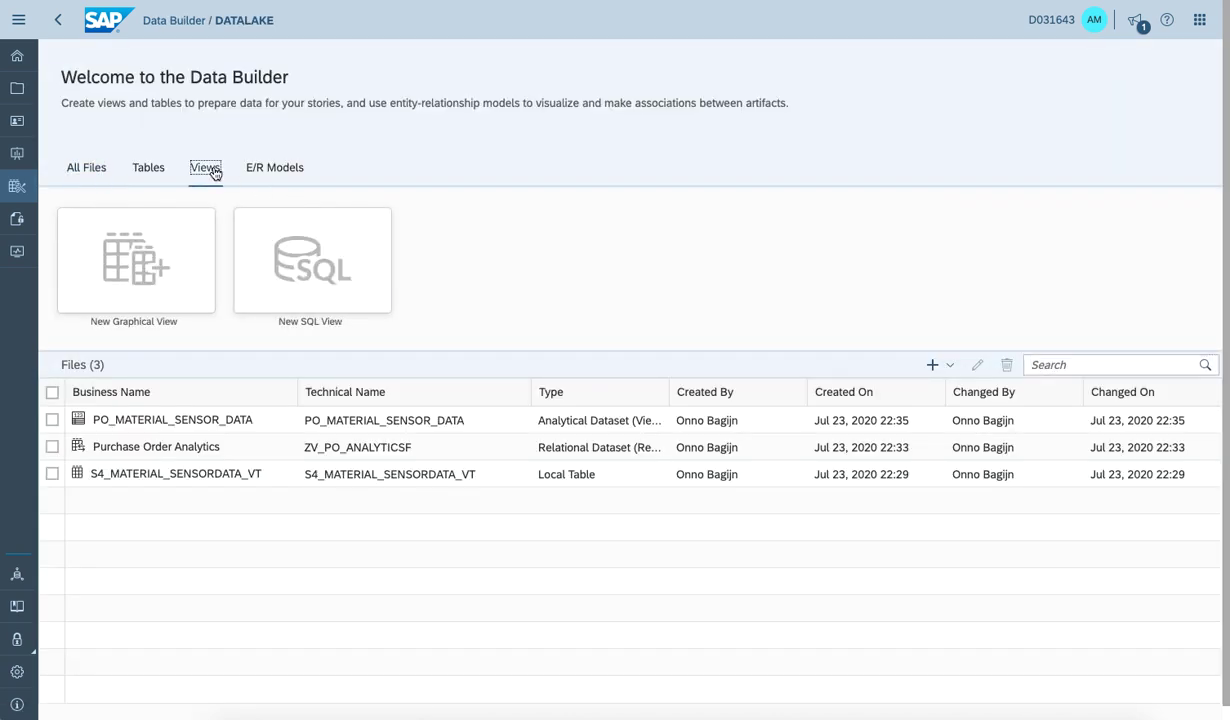
pyautogui.click(132, 274)
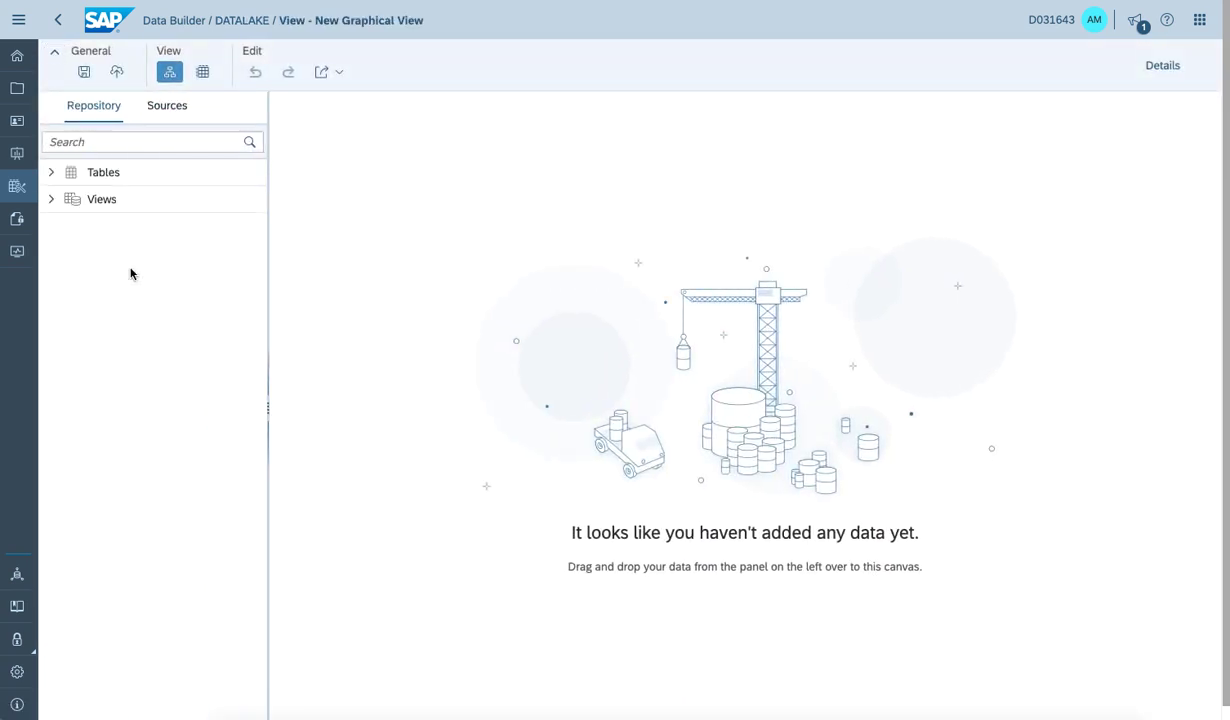
# - Browse Sources to S4_HANA > Extractors > ABAP_CDS and import from its Z… subfolder
pyautogui.click(168, 108)
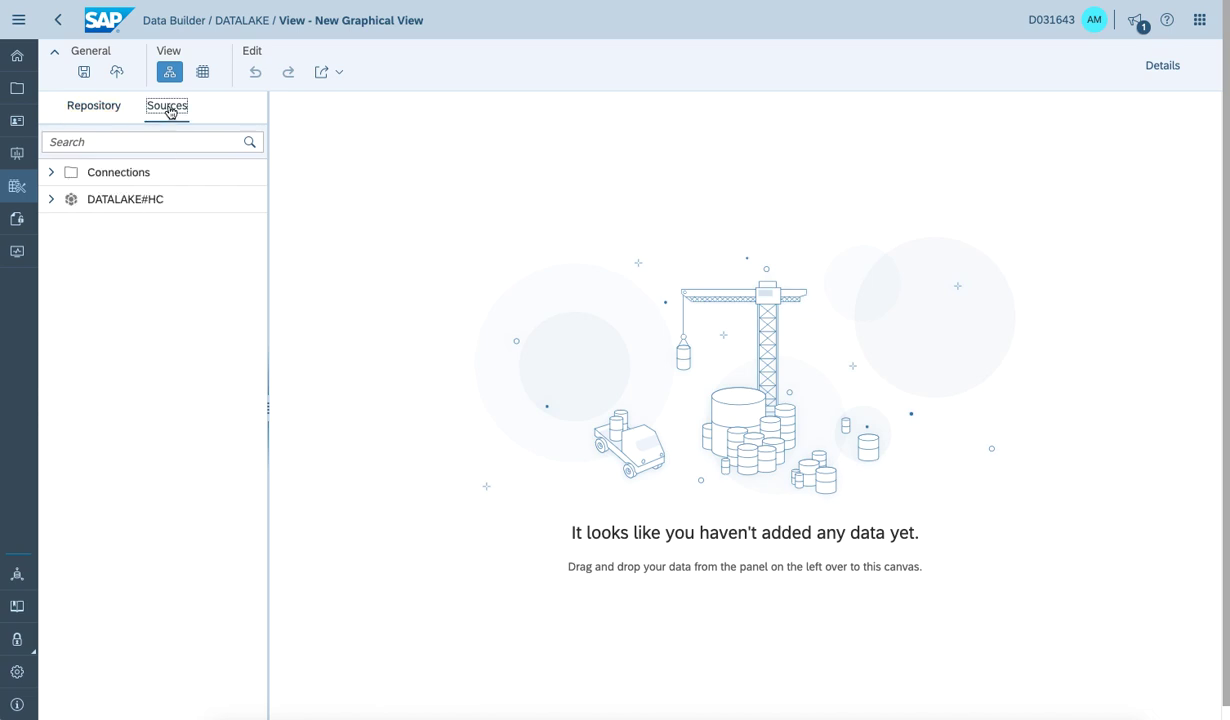
pyautogui.click(52, 174)
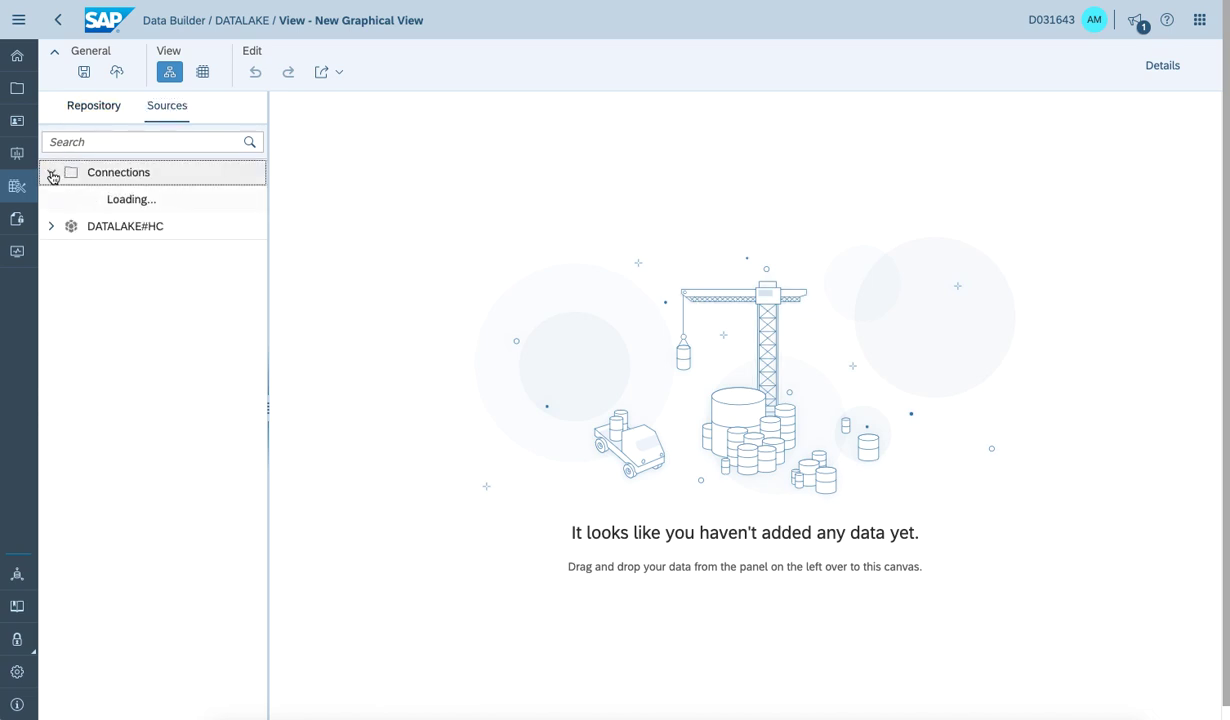
pyautogui.click(70, 200)
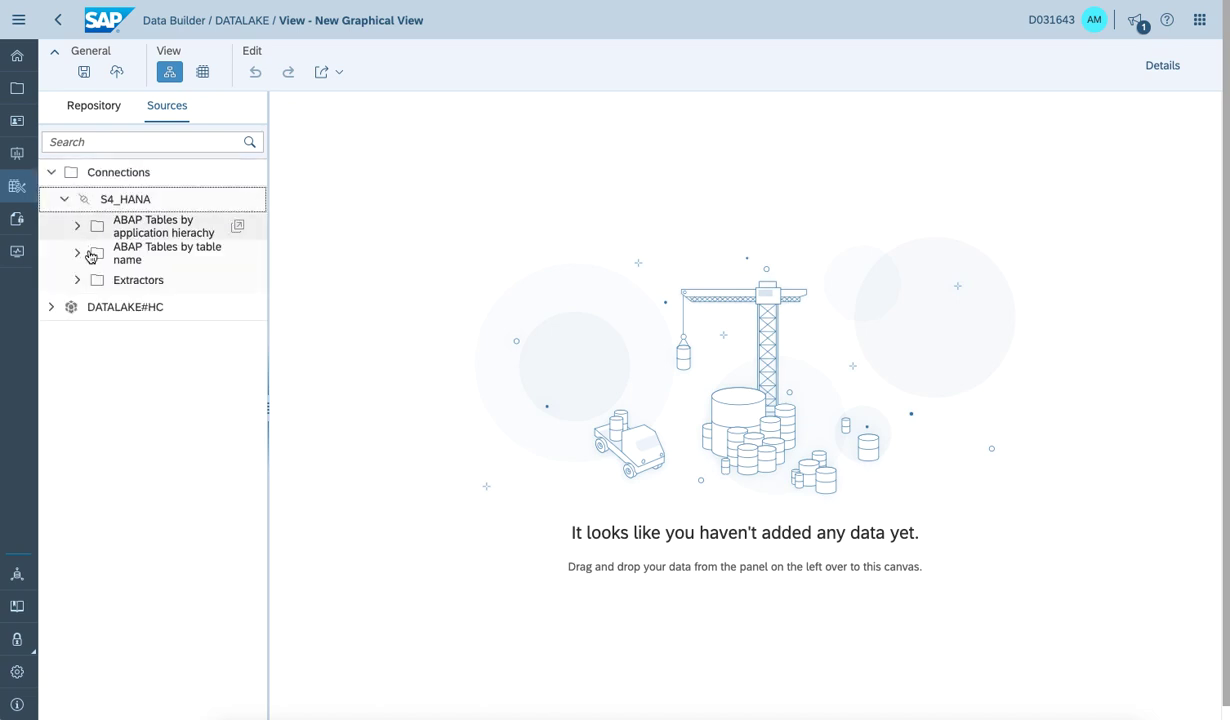
pyautogui.click(78, 281)
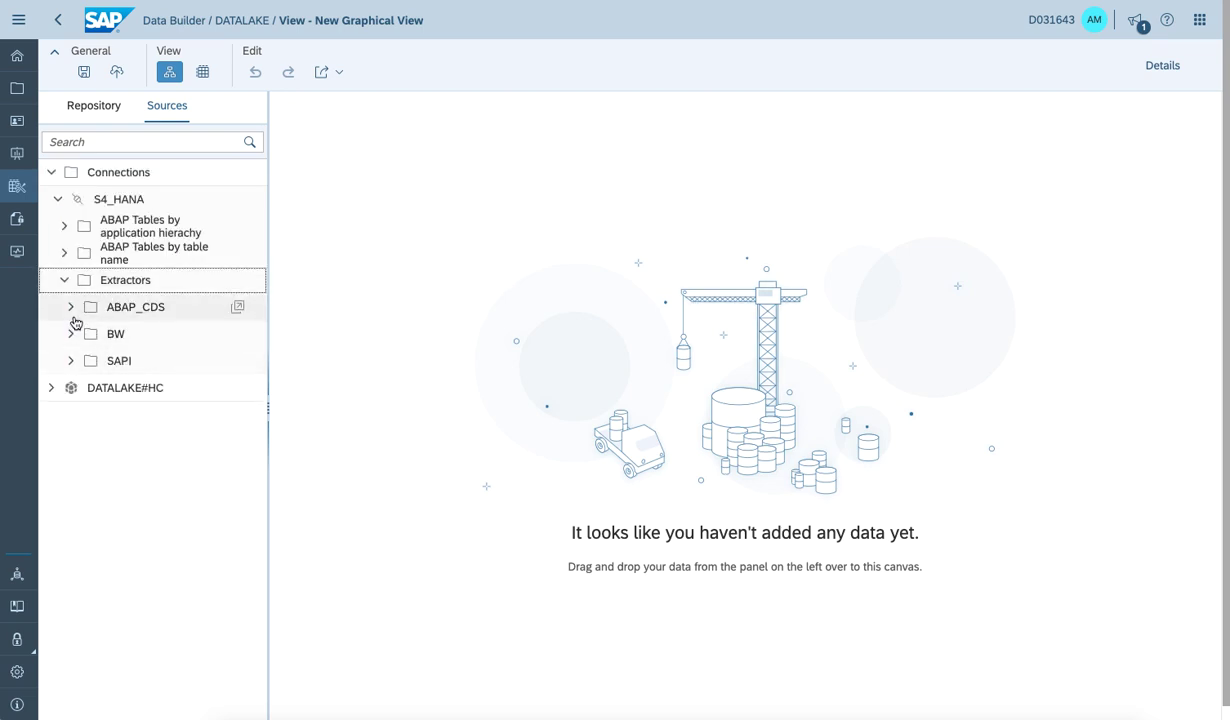
pyautogui.click(71, 307)
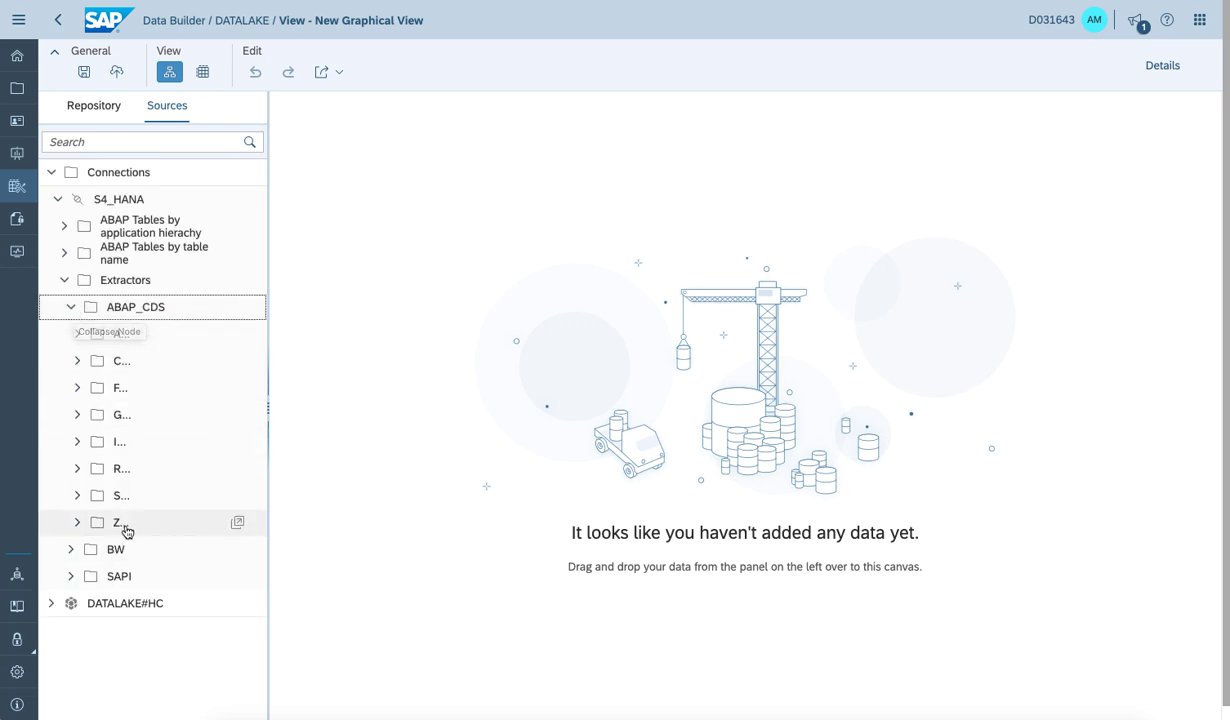
pyautogui.click(236, 531)
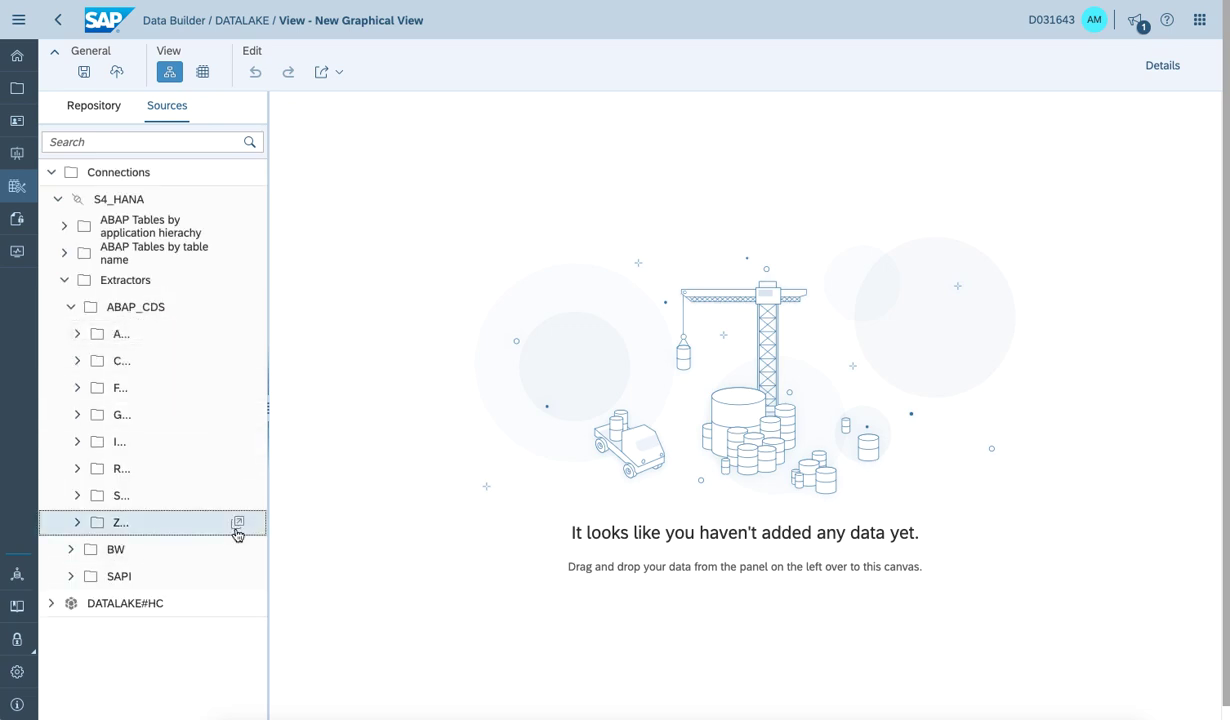
pyautogui.click(237, 523)
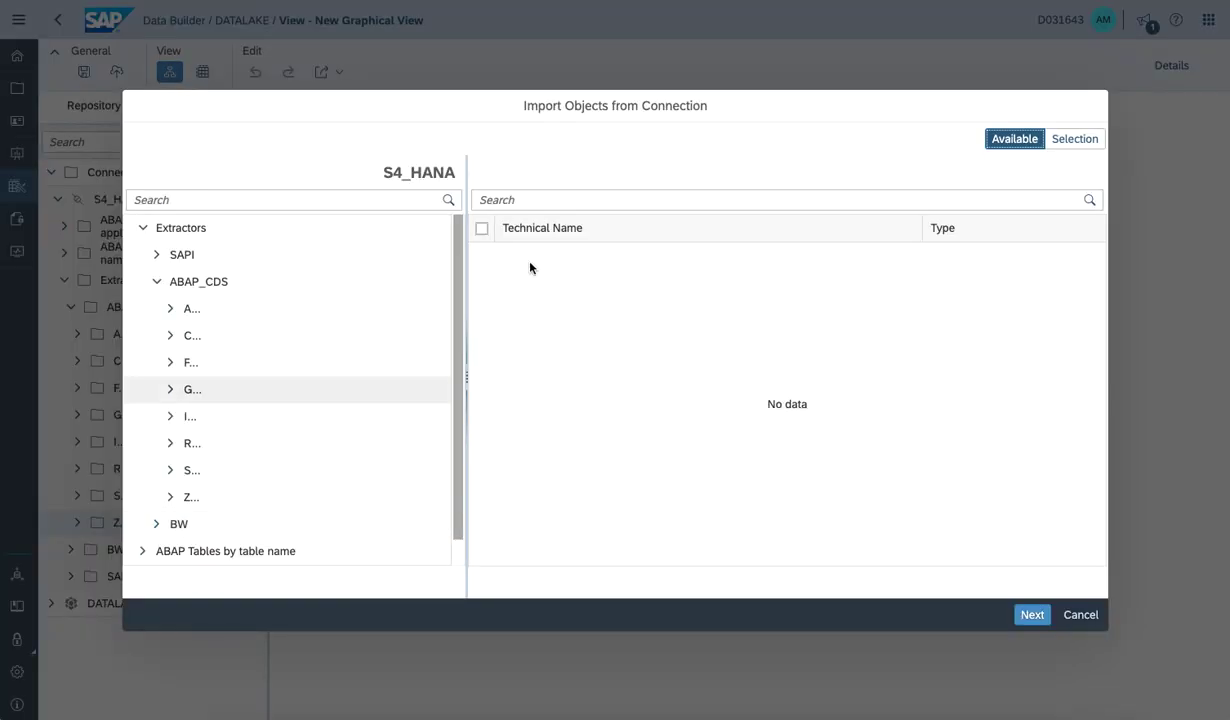
# - Search 'ZV', select ZV_PO_ANALYTICS$F - Purchase Order Analytics, and choose Import and Deploy
pyautogui.click(534, 195)
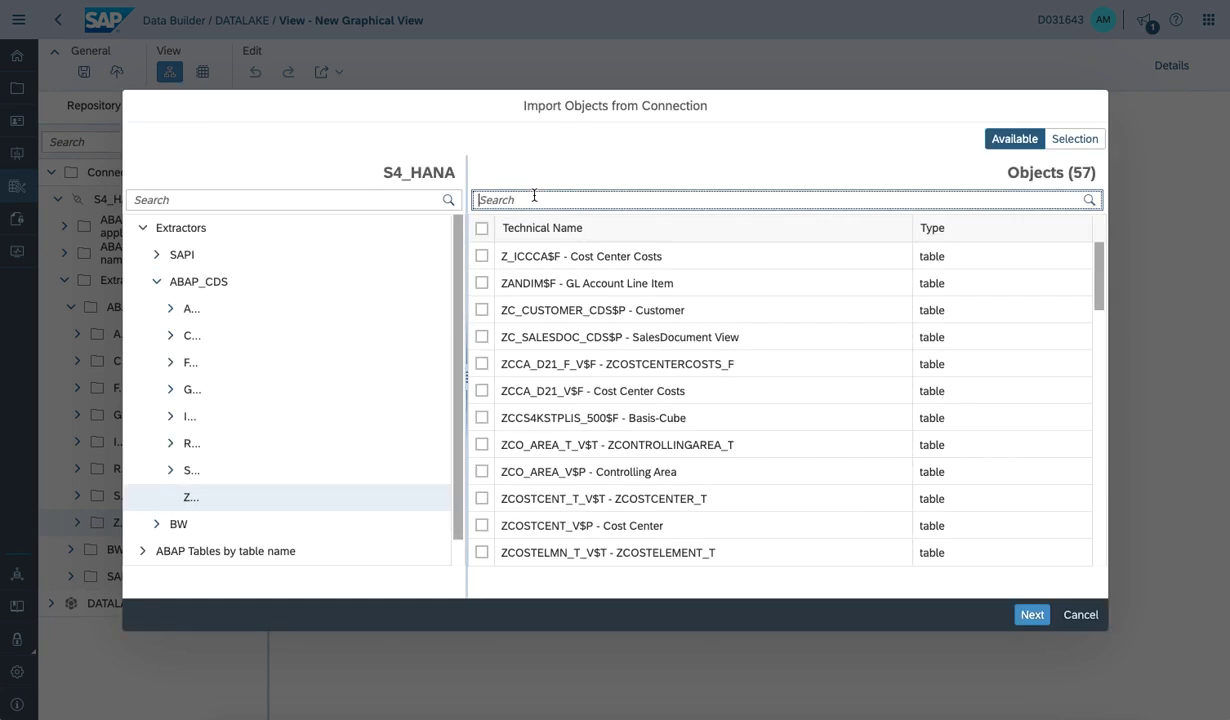
pyautogui.write('ZV')
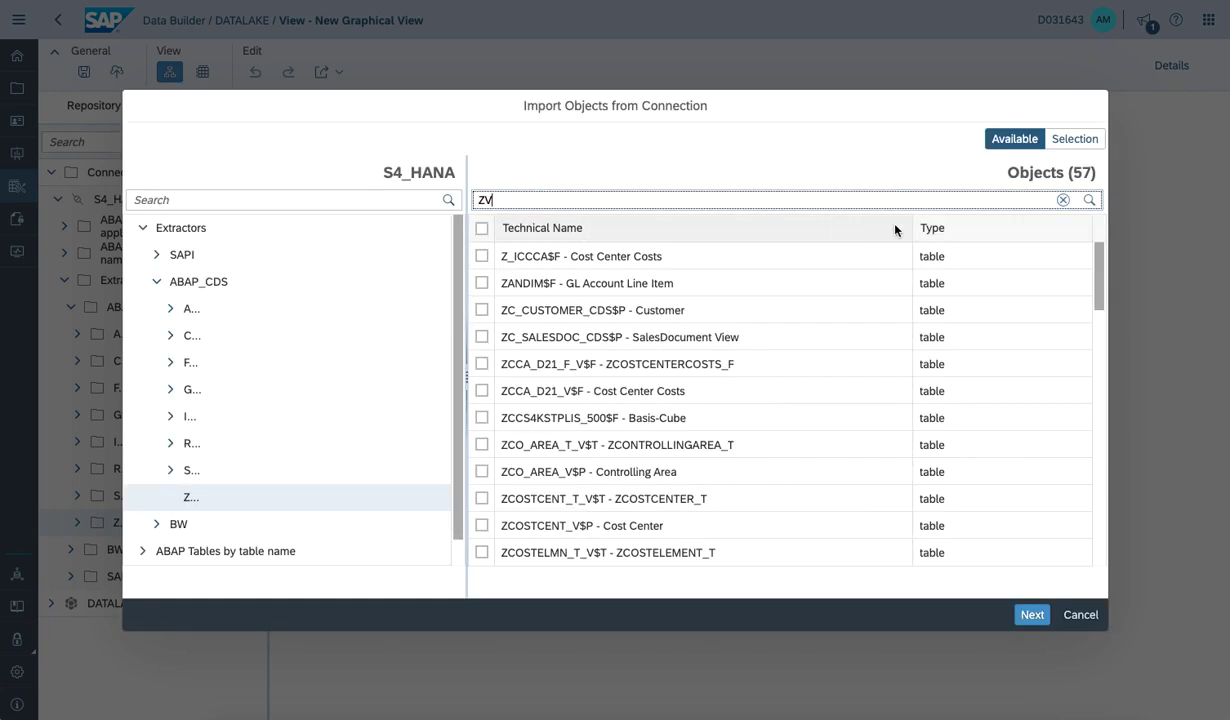
pyautogui.click(1088, 200)
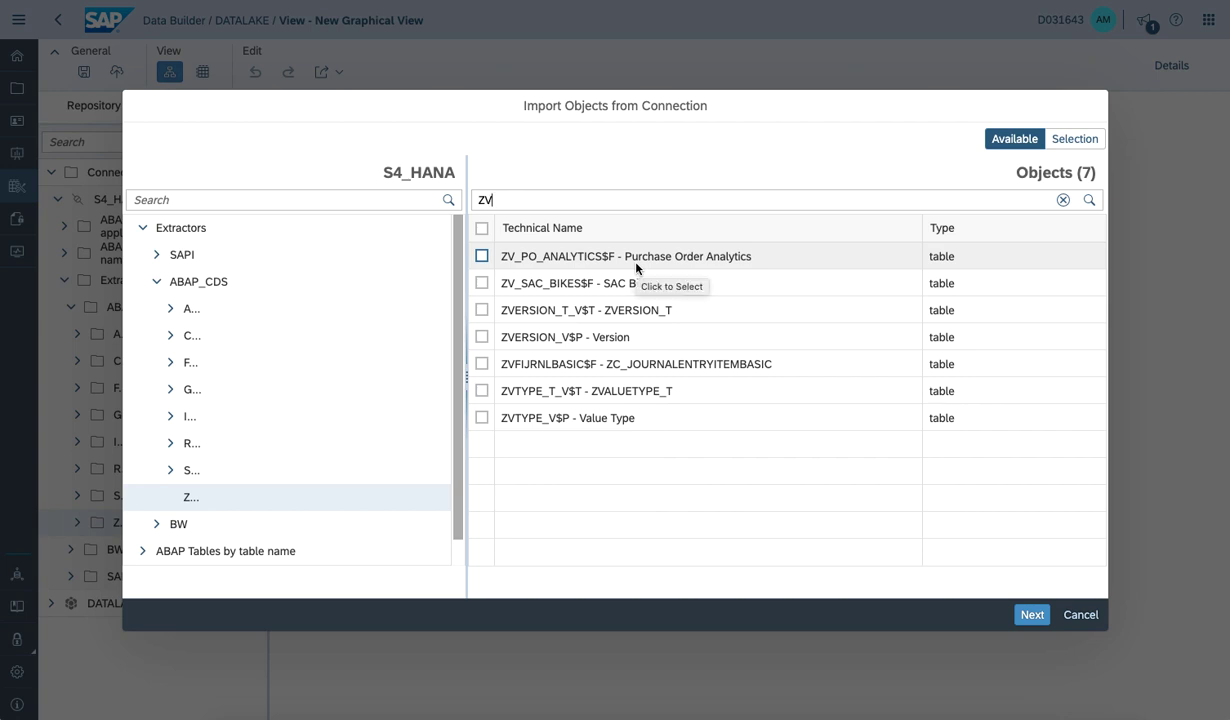
pyautogui.click(482, 256)
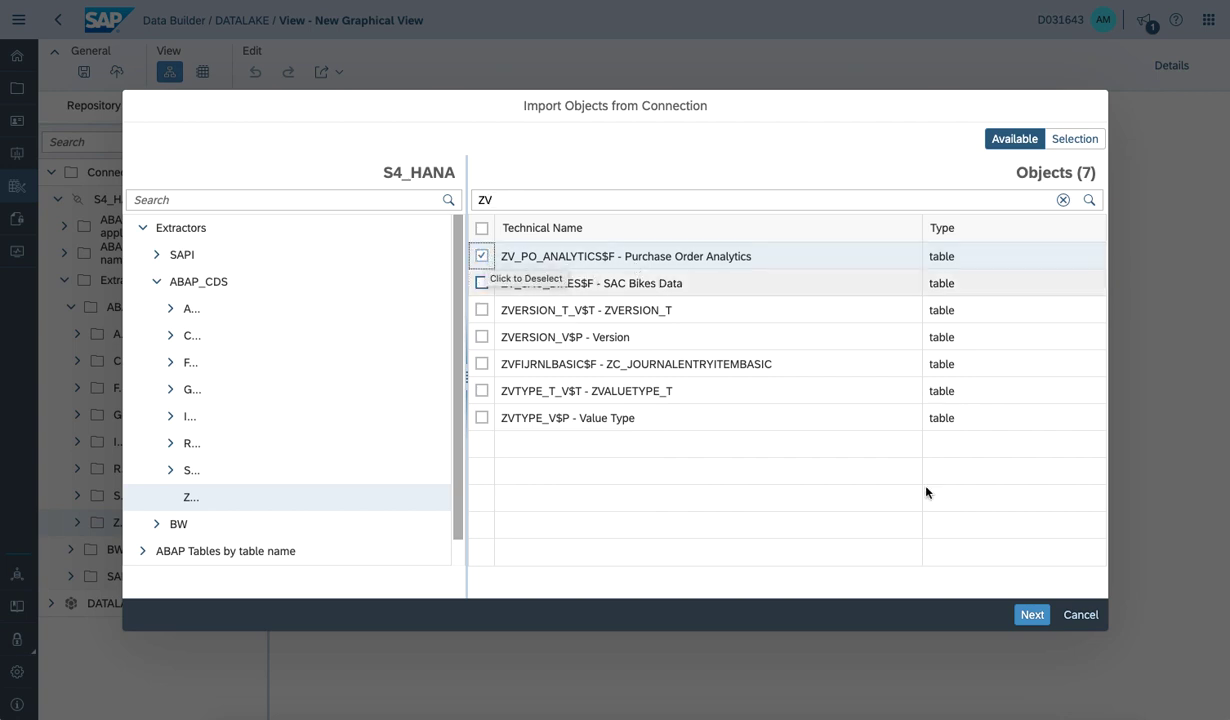
pyautogui.click(1030, 617)
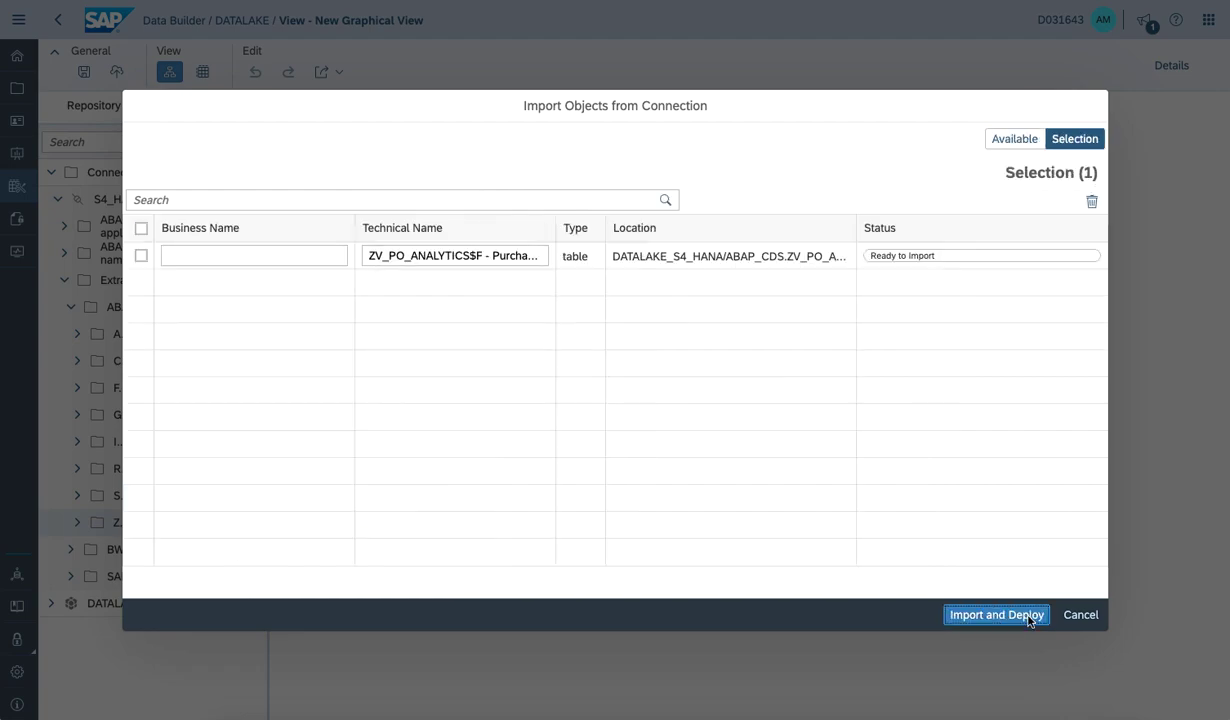
pyautogui.click(1030, 617)
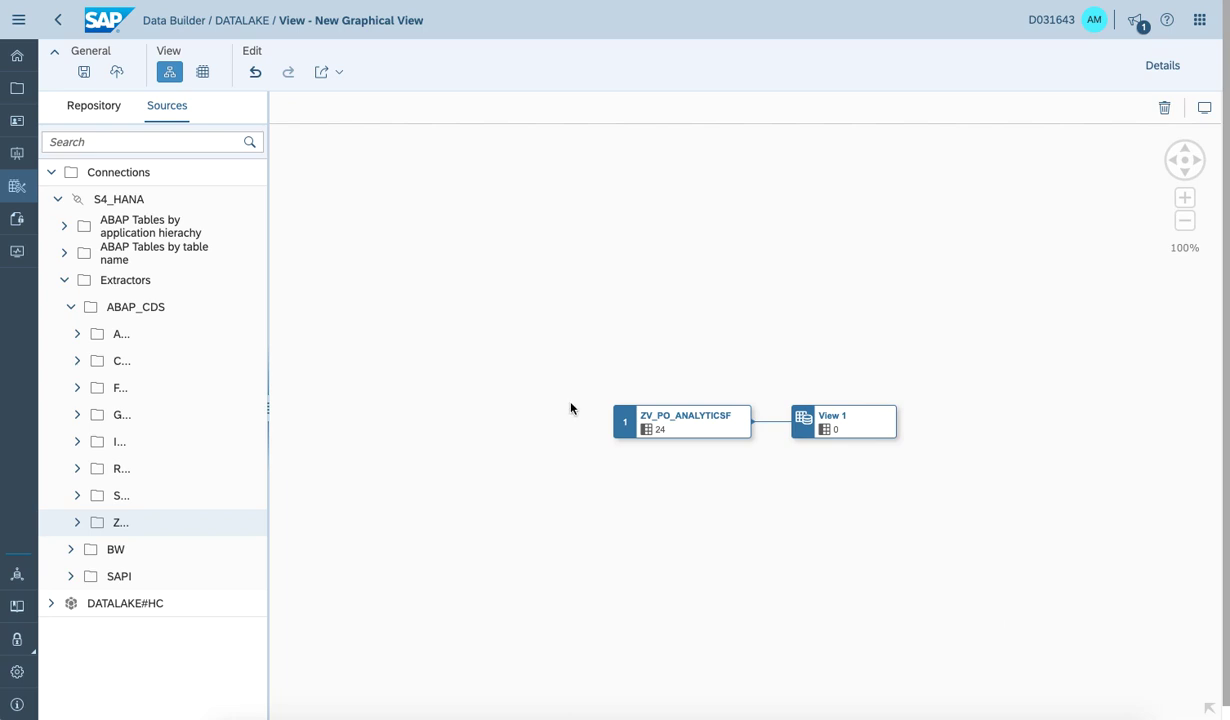
# - From DATALAKE#HC, inner-join S4_MATERIAL_SENSORDATA_VT to ZV_PO_ANALYTICSF on Material number = MATNR
pyautogui.click(59, 200)
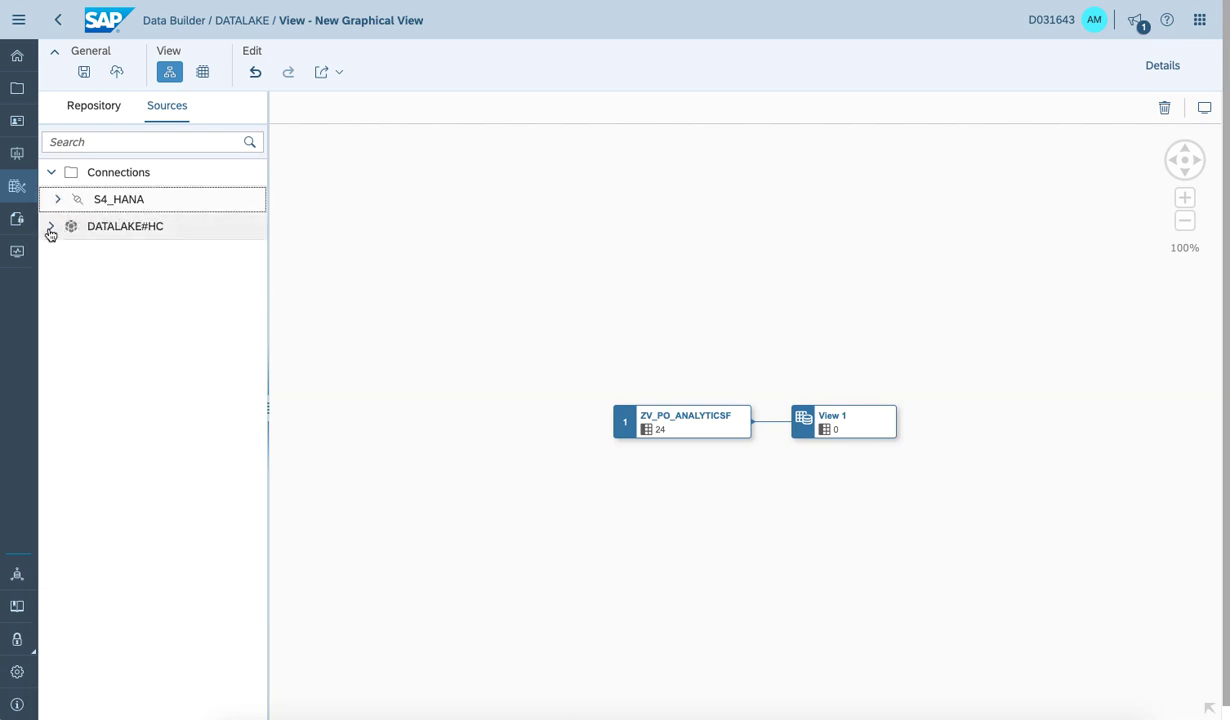
pyautogui.click(50, 230)
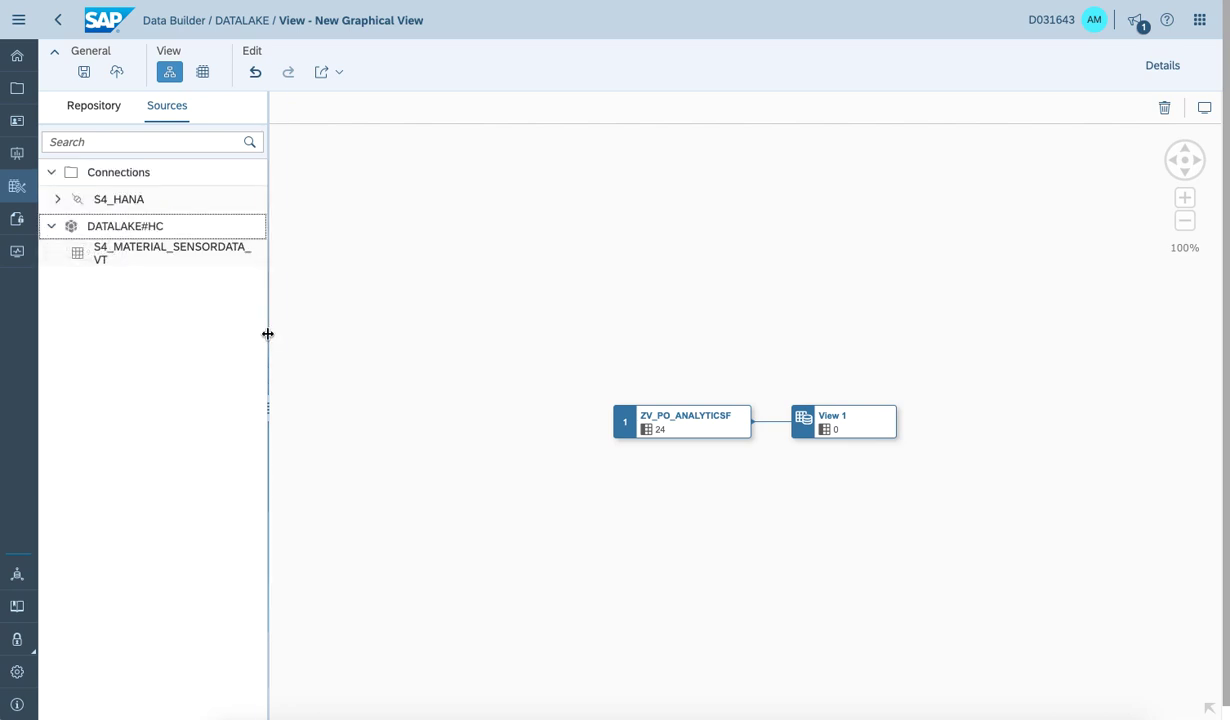
pyautogui.moveTo(268, 334); pyautogui.dragTo(303, 336)
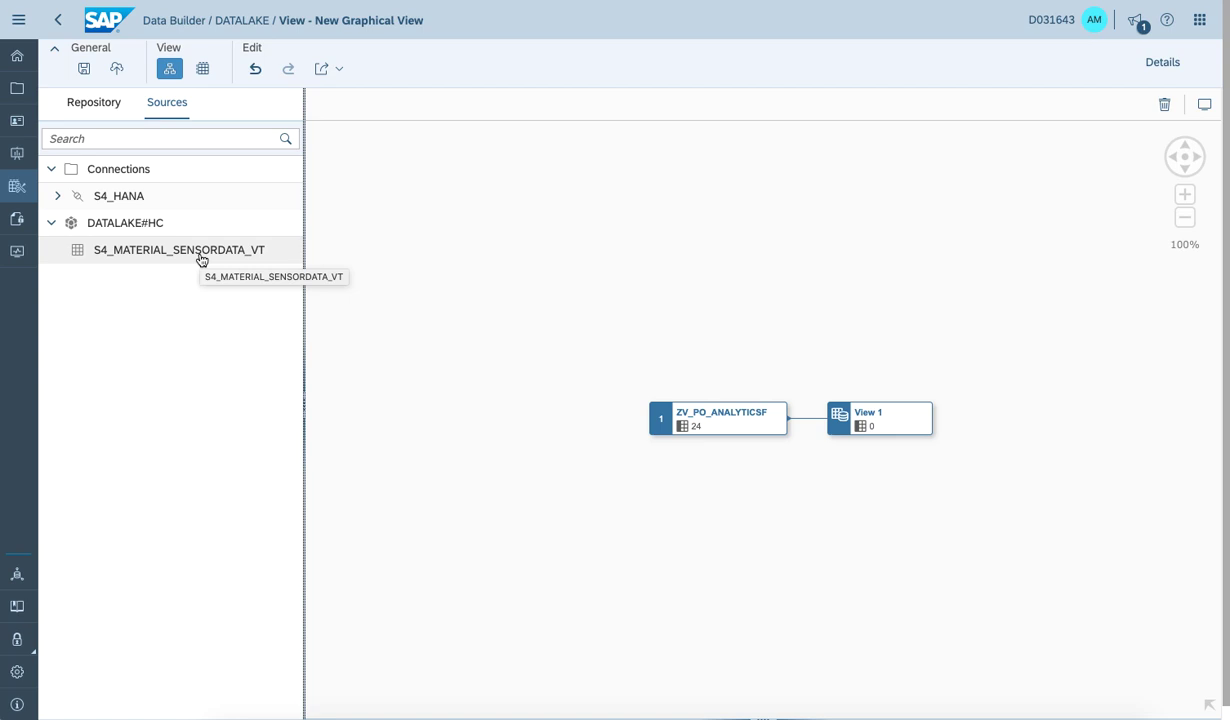
pyautogui.moveTo(201, 259); pyautogui.dragTo(648, 397)
pyautogui.moveTo(693, 420); pyautogui.dragTo(695, 421)
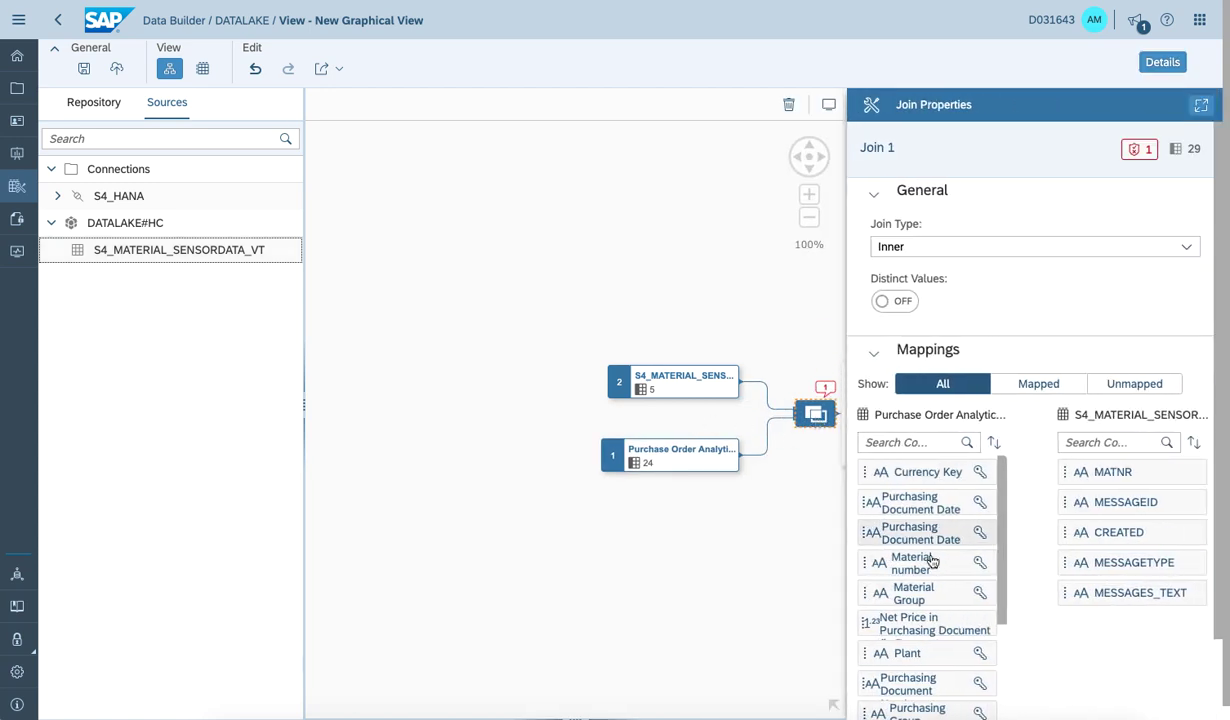
pyautogui.moveTo(953, 564); pyautogui.dragTo(1092, 474)
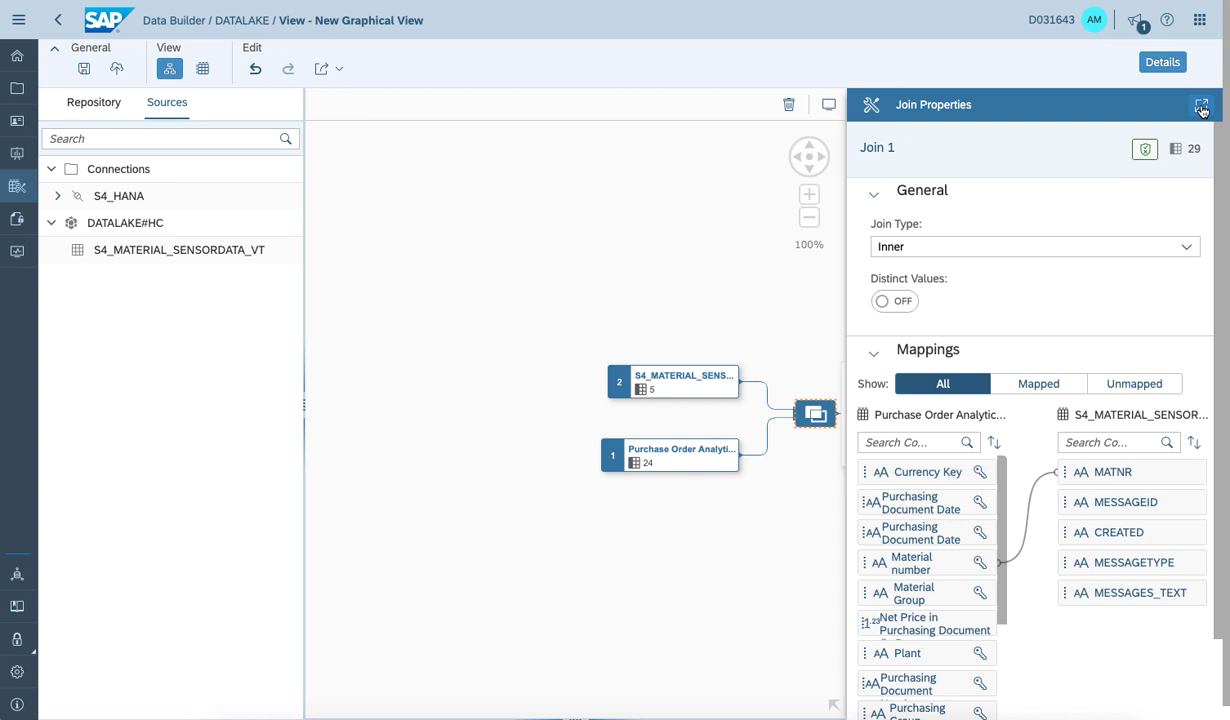
# - Preview the join node's data, scroll through purchase order fields and sensor messages, then select View 1
pyautogui.click(642, 280)
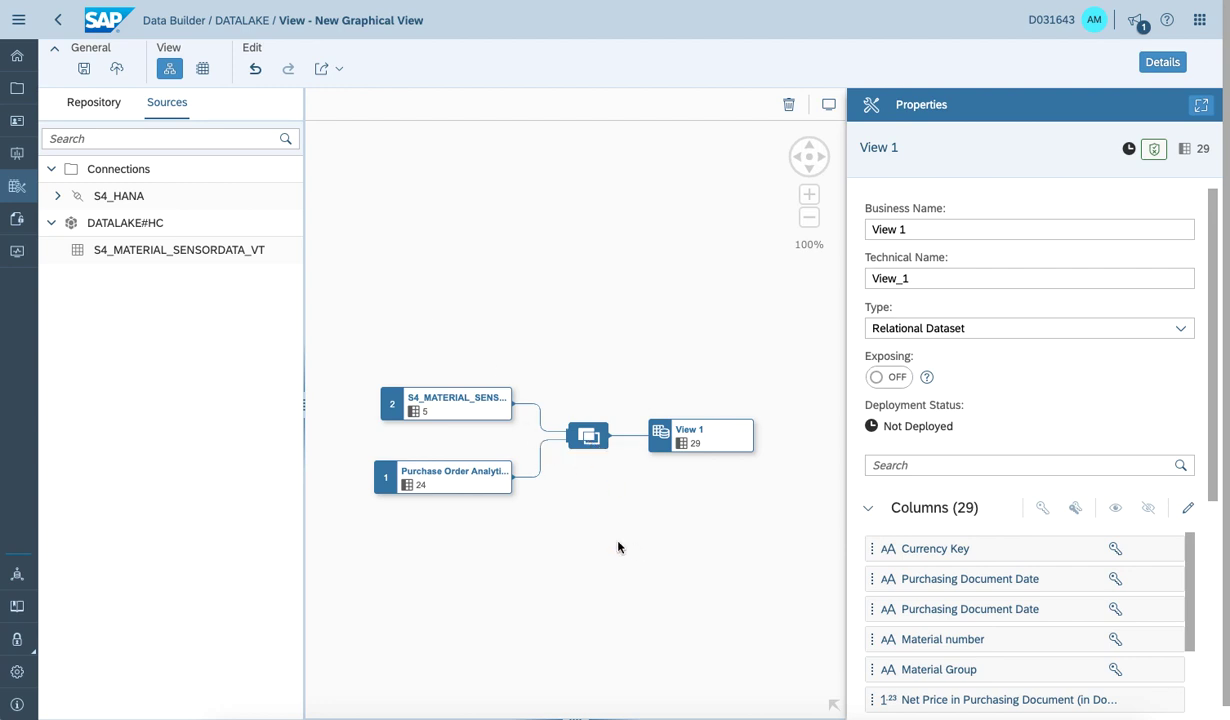
pyautogui.click(587, 438)
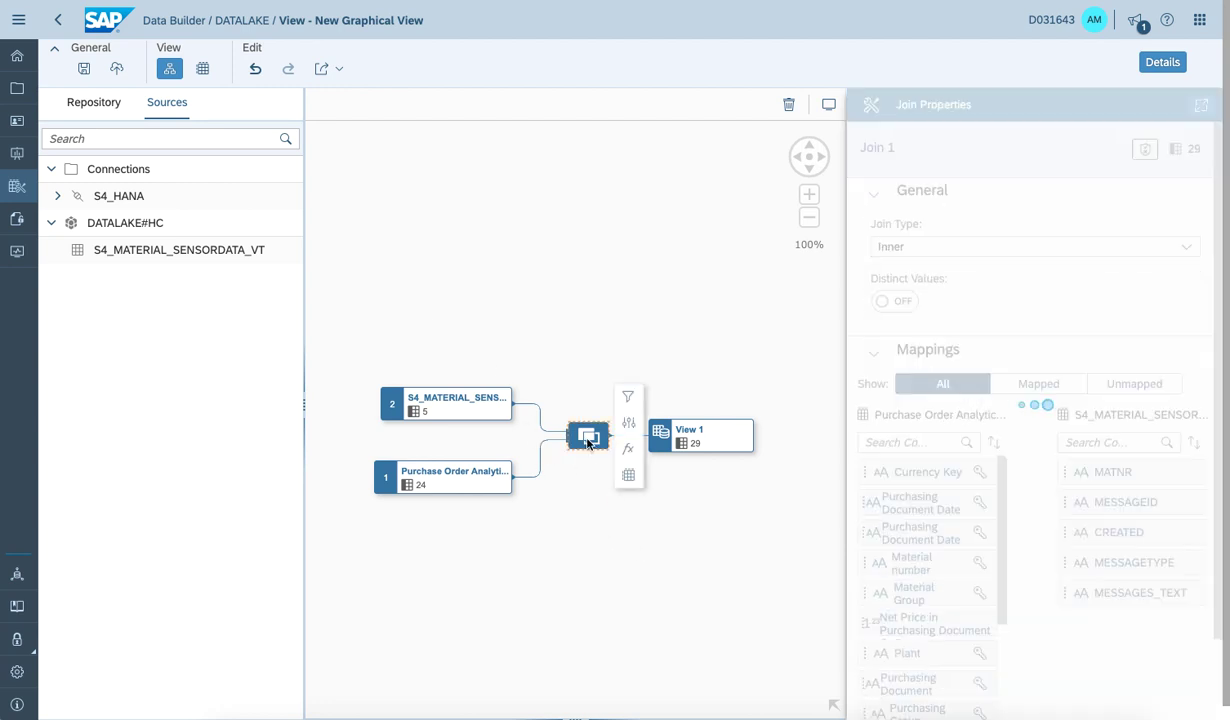
pyautogui.click(628, 476)
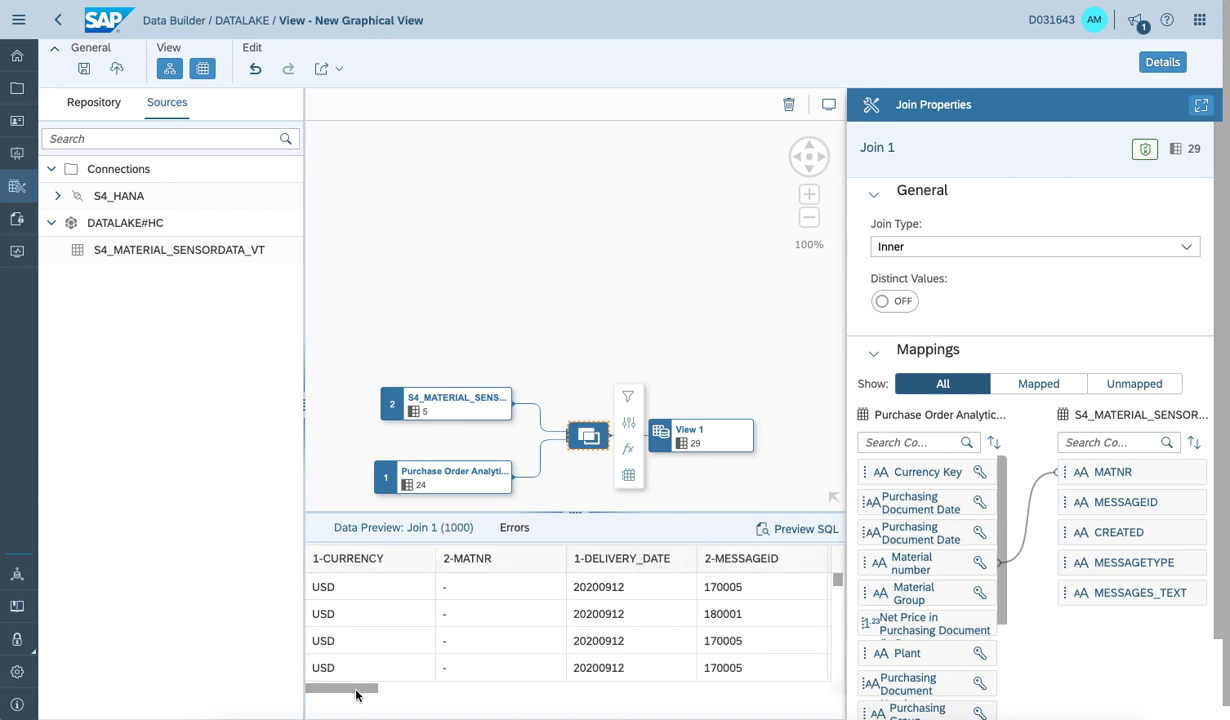
pyautogui.moveTo(357, 694); pyautogui.dragTo(502, 694)
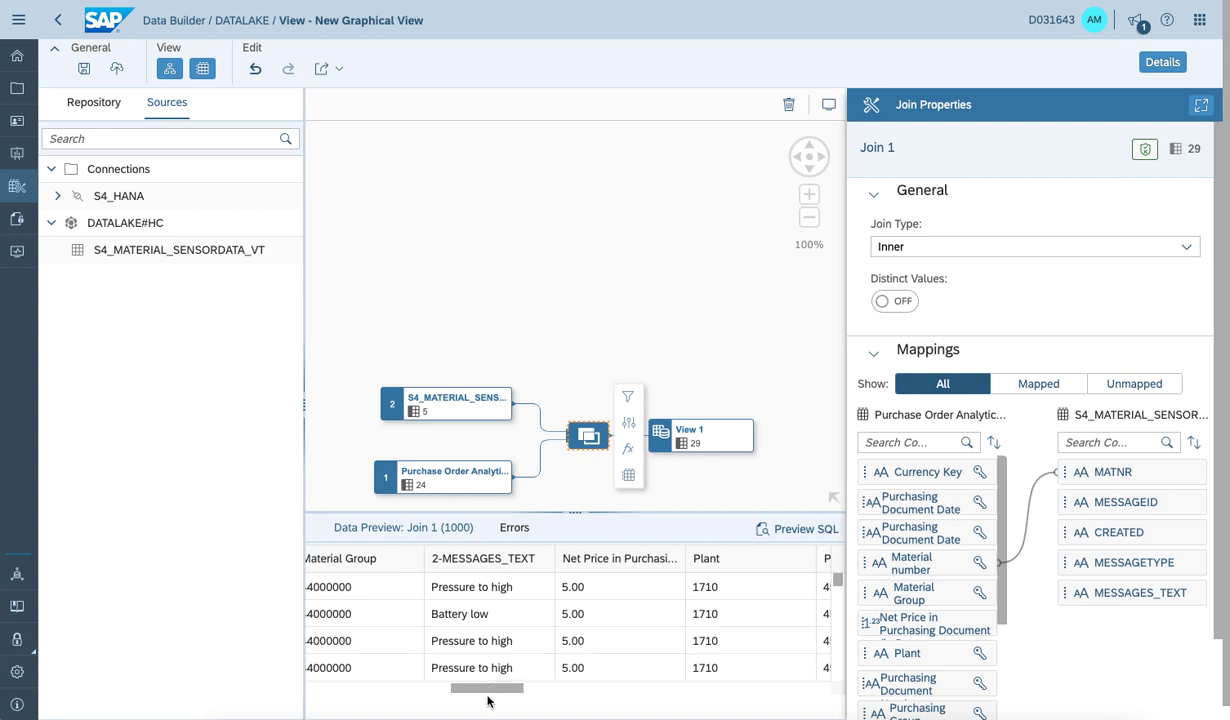
pyautogui.moveTo(488, 695); pyautogui.dragTo(329, 670)
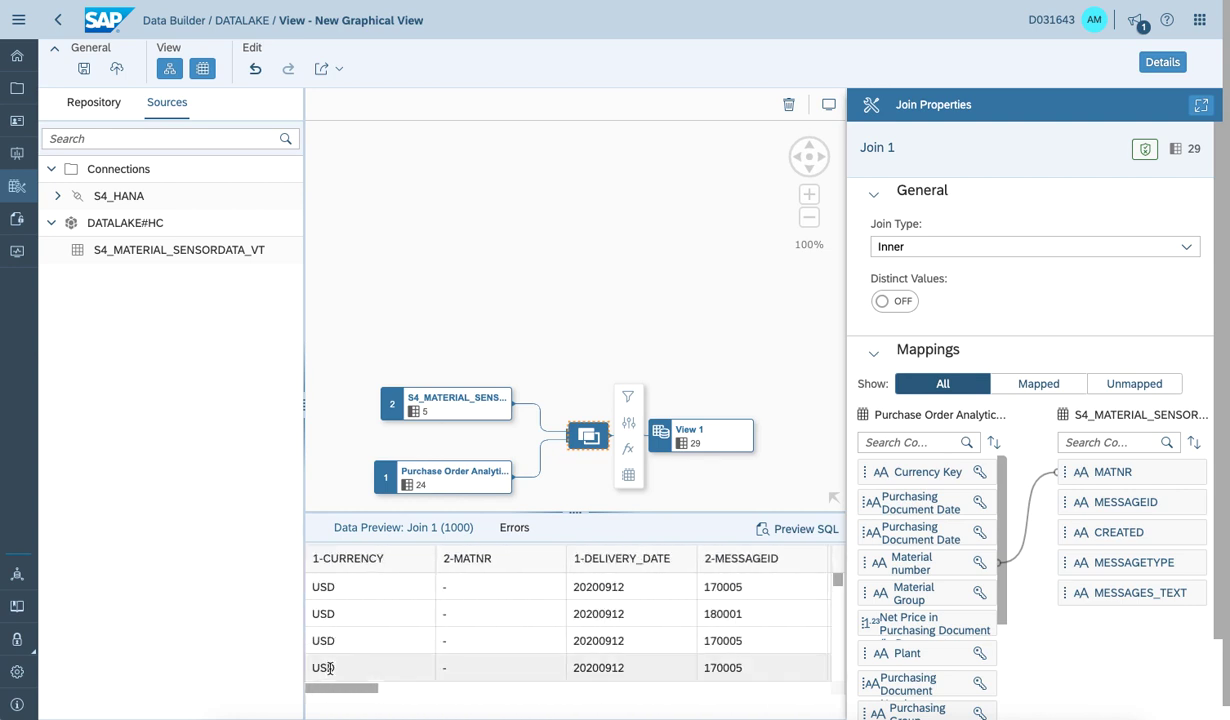
pyautogui.click(702, 446)
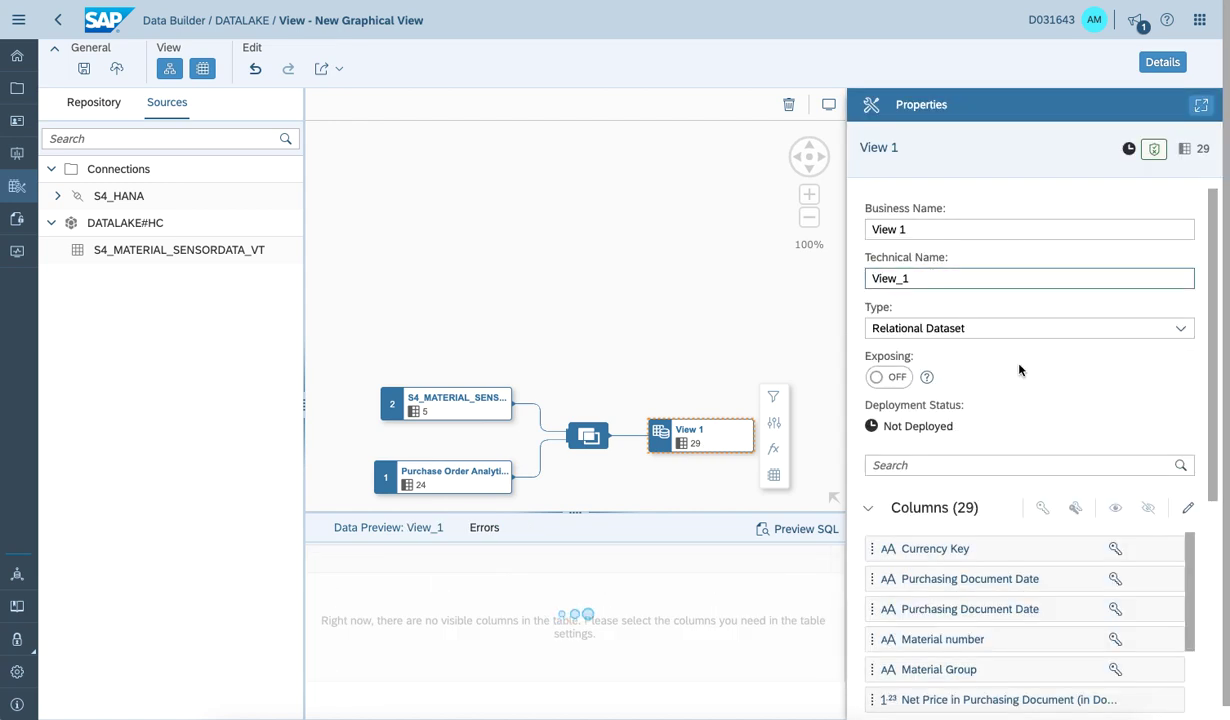
# - Change View 1's type to Analytical Dataset and replace its business name with PO_Material_Sensor_Data
pyautogui.click(962, 329)
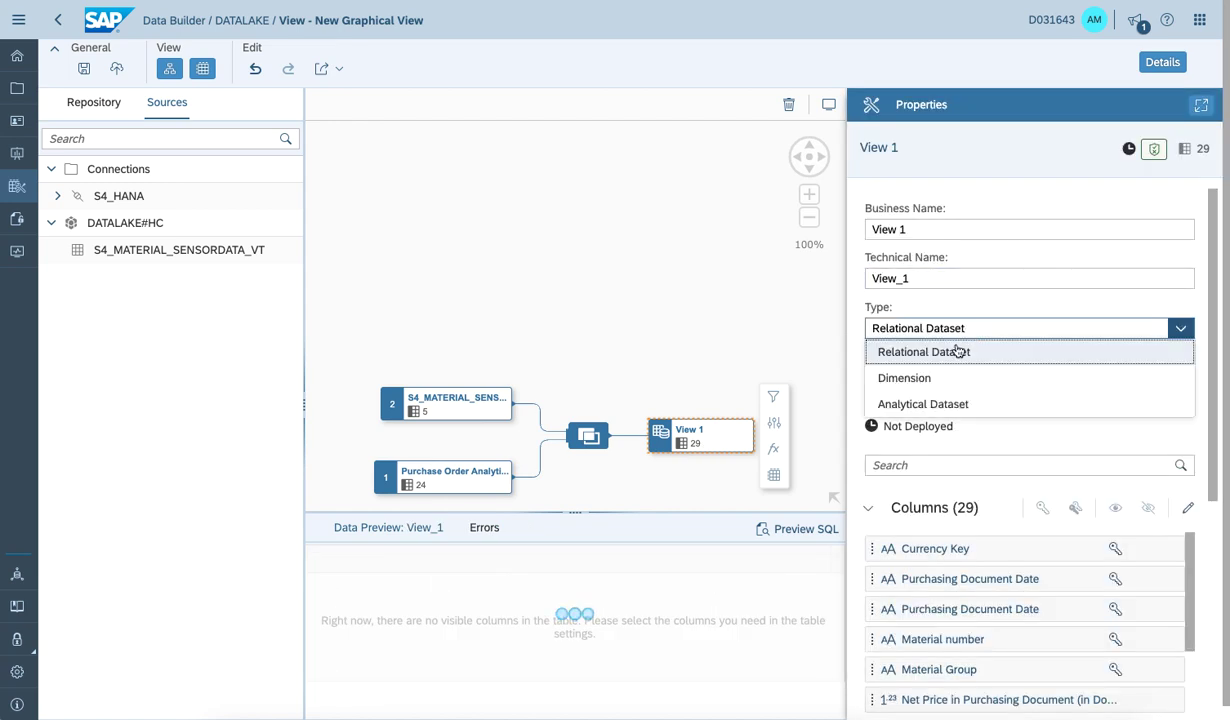
pyautogui.click(933, 406)
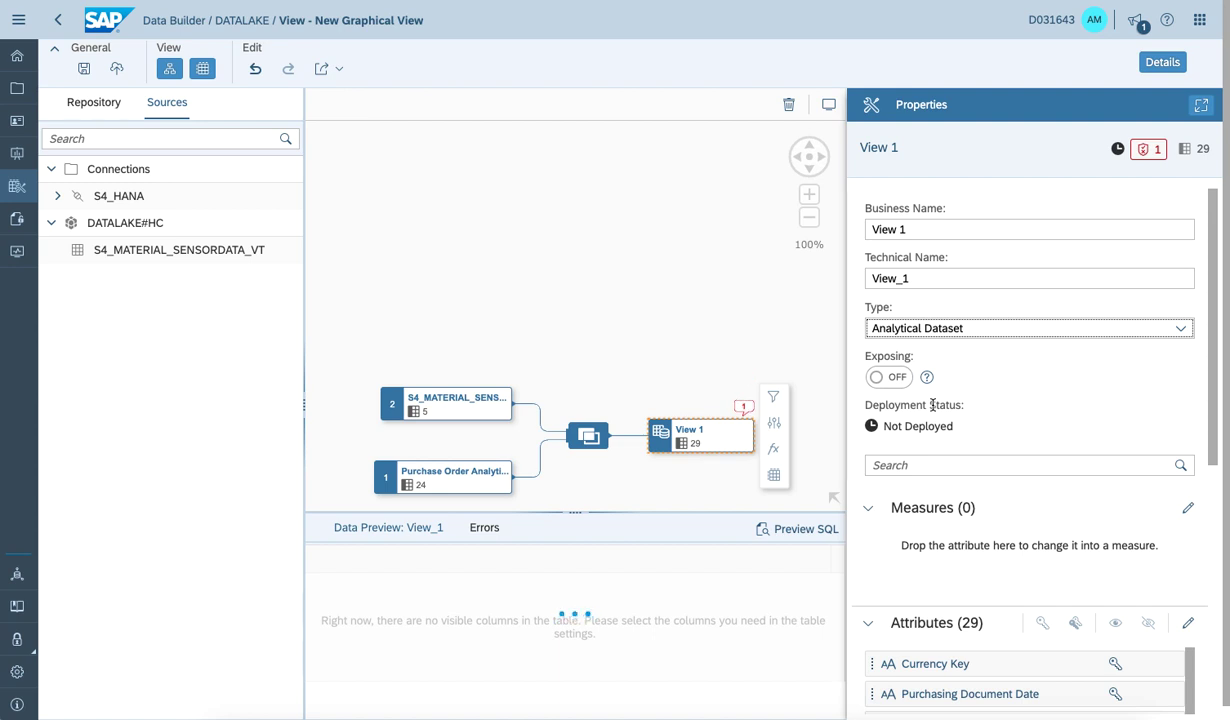
pyautogui.click(938, 228)
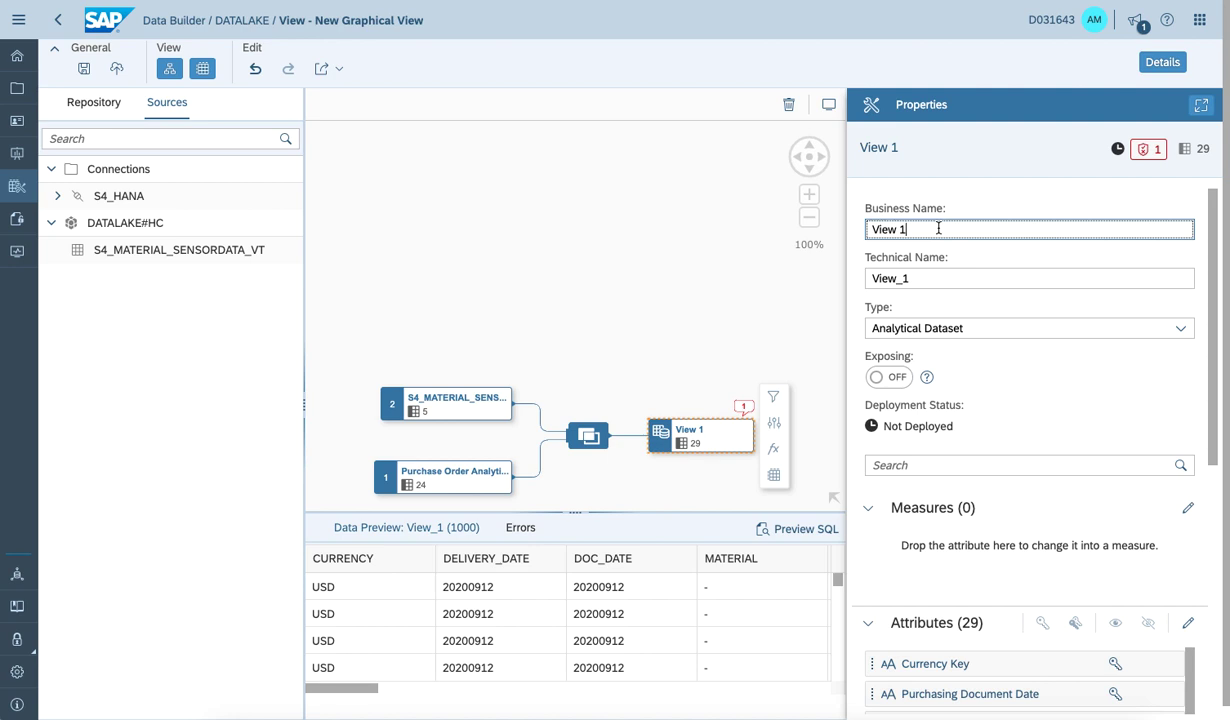
pyautogui.press('BackSpace')
pyautogui.press('BackSpace')
pyautogui.press('BackSpace')
pyautogui.press('BackSpace')
pyautogui.press('BackSpace')
pyautogui.press('BackSpace')
pyautogui.write('PO_Material_Sensor_Data')
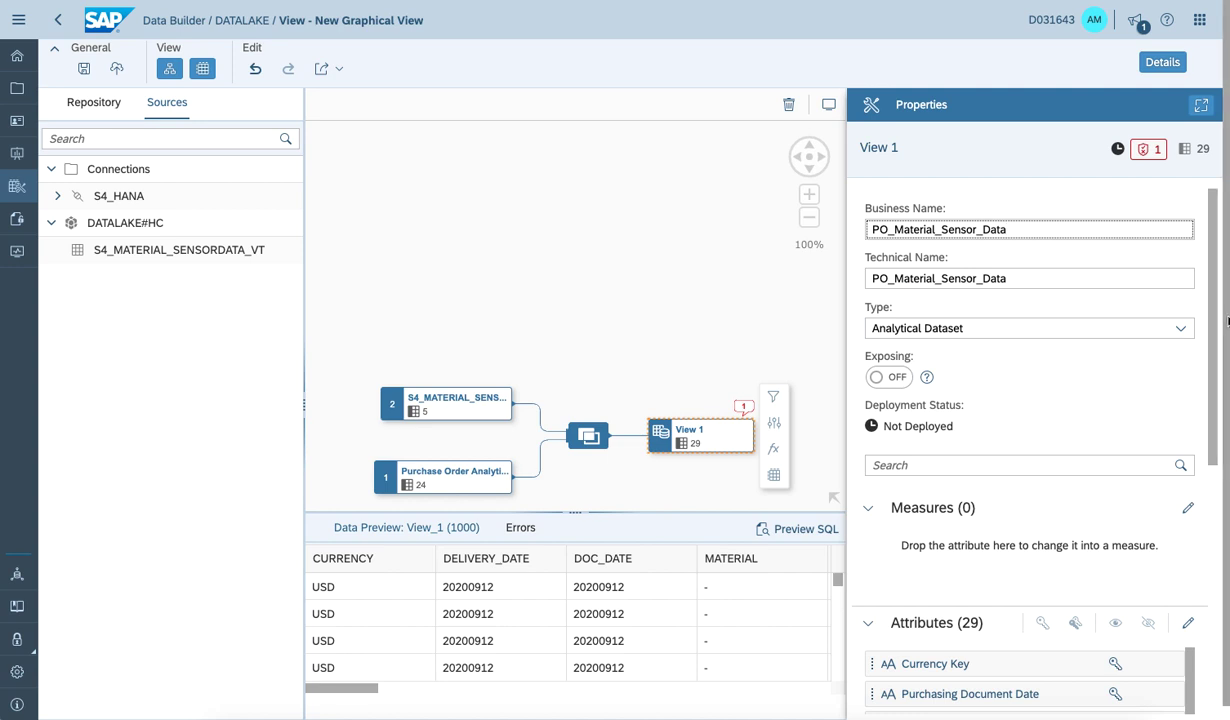
pyautogui.moveTo(1216, 318); pyautogui.dragTo(1218, 548)
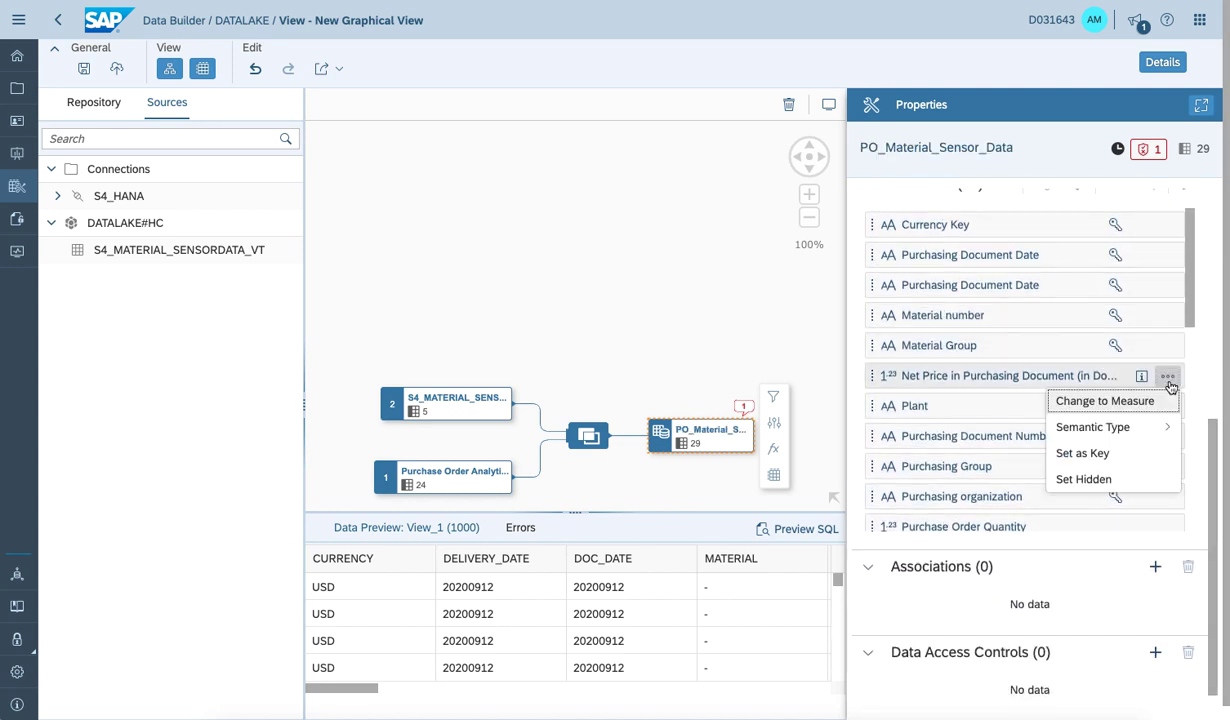
# - Apply Change to Measure to Net Price, Purchase Order Quantity, Quantity, Invoice Value Entered and Amount in Document Currency
pyautogui.click(1168, 387)
pyautogui.click(1100, 400)
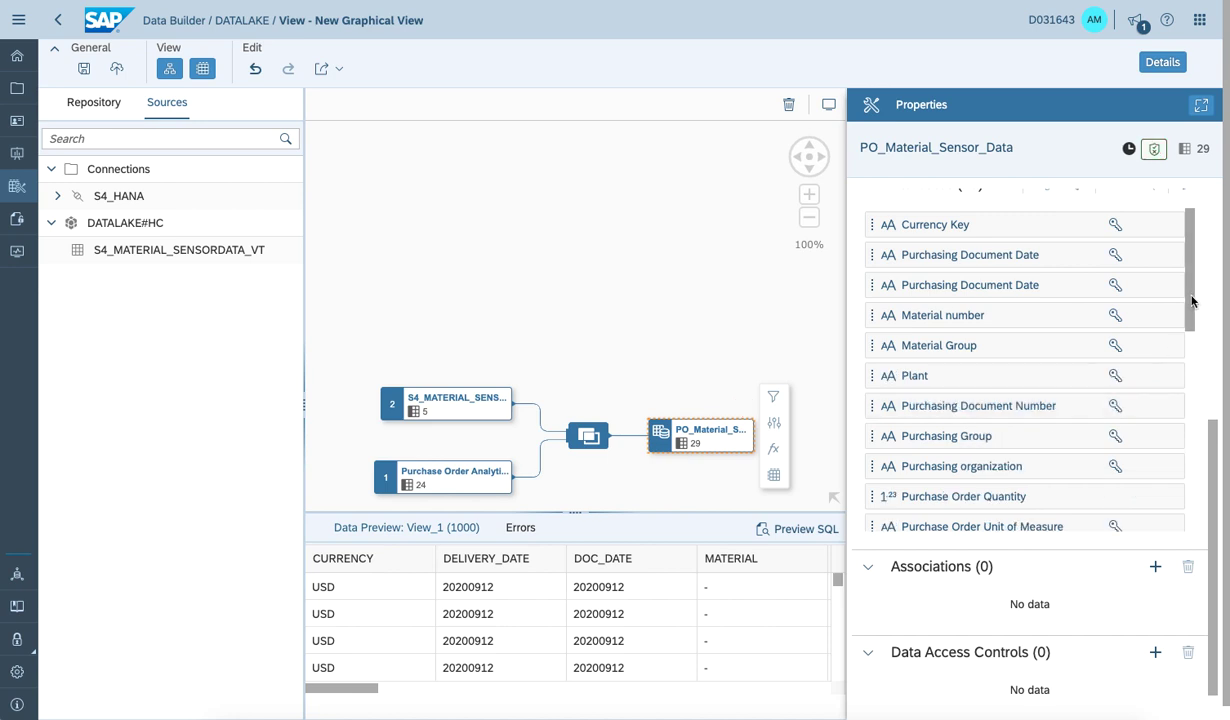
pyautogui.scroll(-3, 1180, 340)
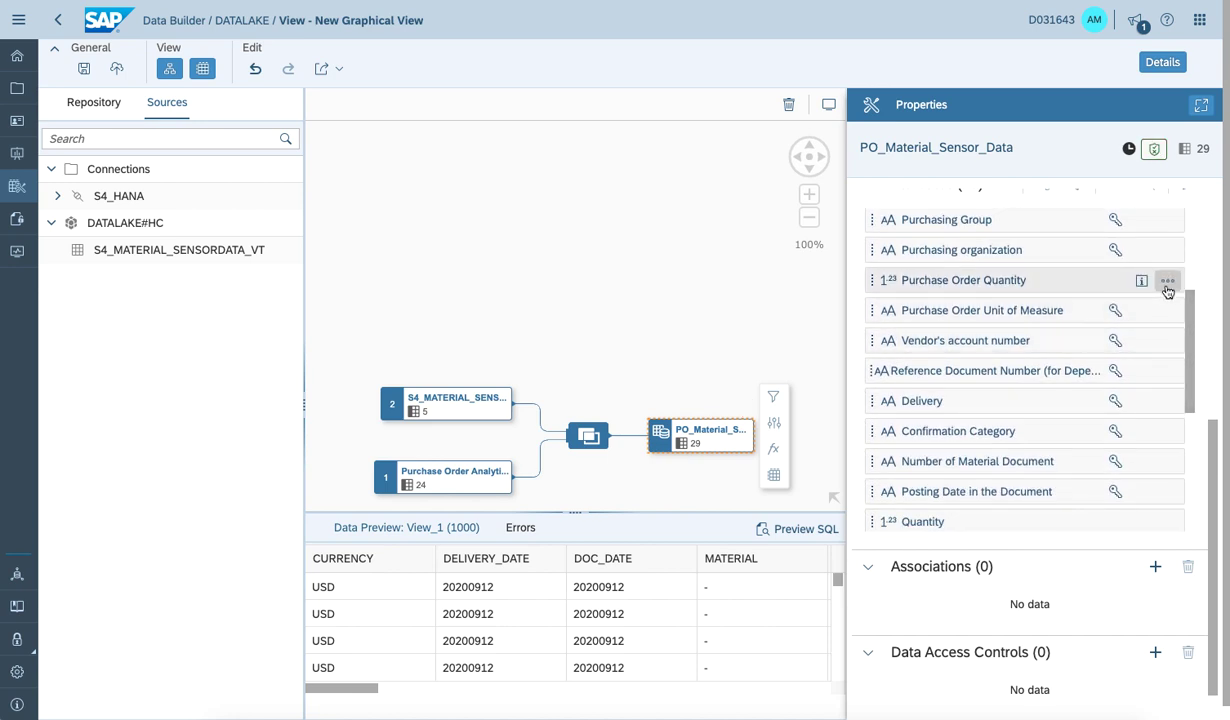
pyautogui.click(1167, 283)
pyautogui.click(1160, 305)
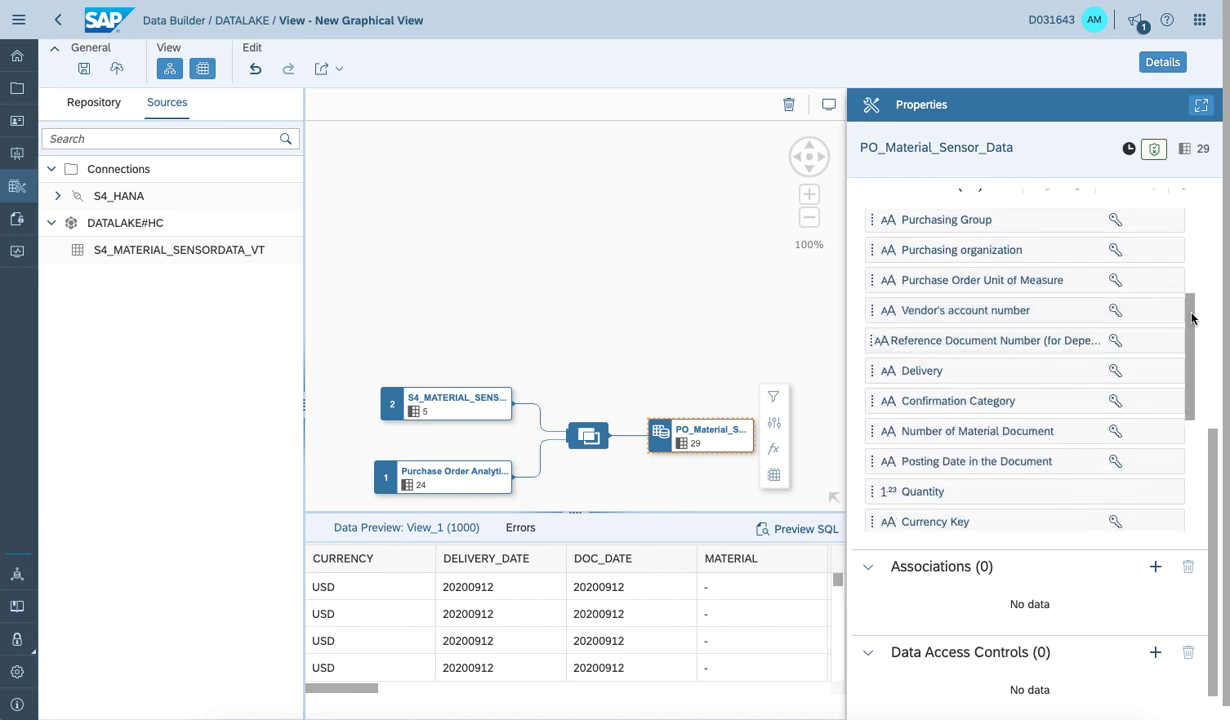
pyautogui.scroll(-5, 1190, 330)
pyautogui.click(1168, 303)
pyautogui.click(1158, 331)
pyautogui.click(1167, 364)
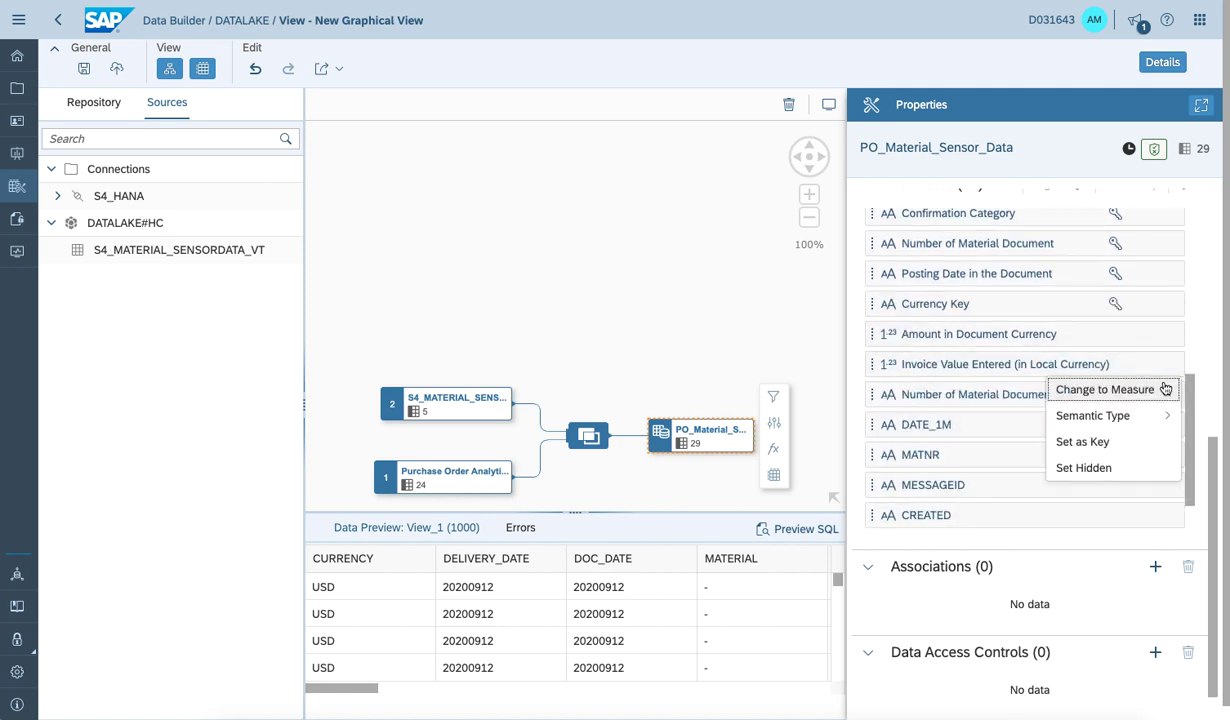
pyautogui.click(1164, 389)
pyautogui.click(1167, 334)
pyautogui.click(1160, 360)
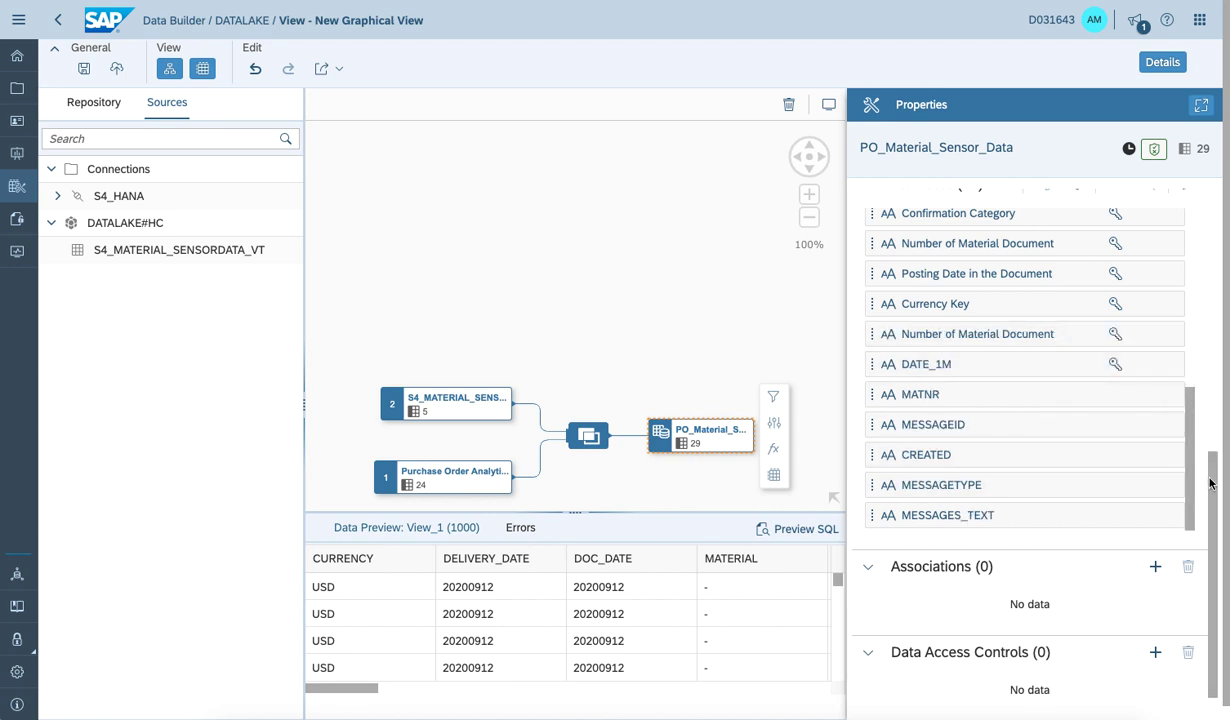
pyautogui.scroll(3, 1193, 316)
pyautogui.scroll(3, 1193, 316)
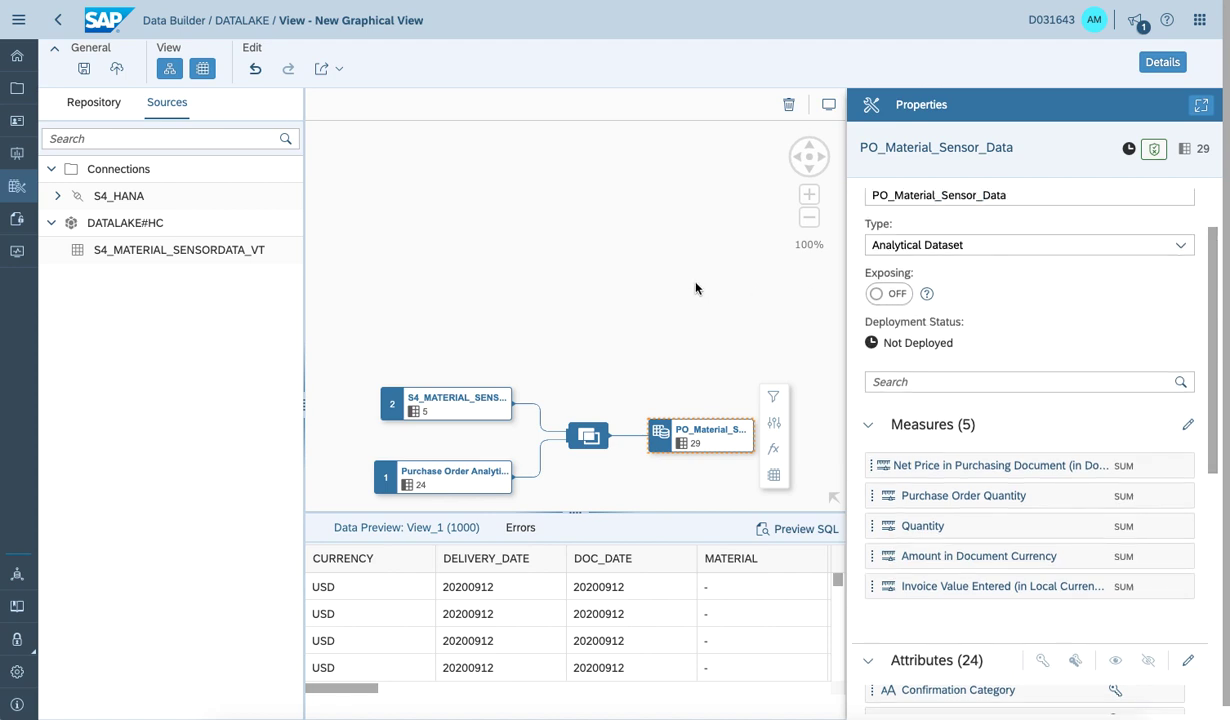
# - Save the view as PO_Material_Sensor_Data and start its deployment
pyautogui.click(84, 70)
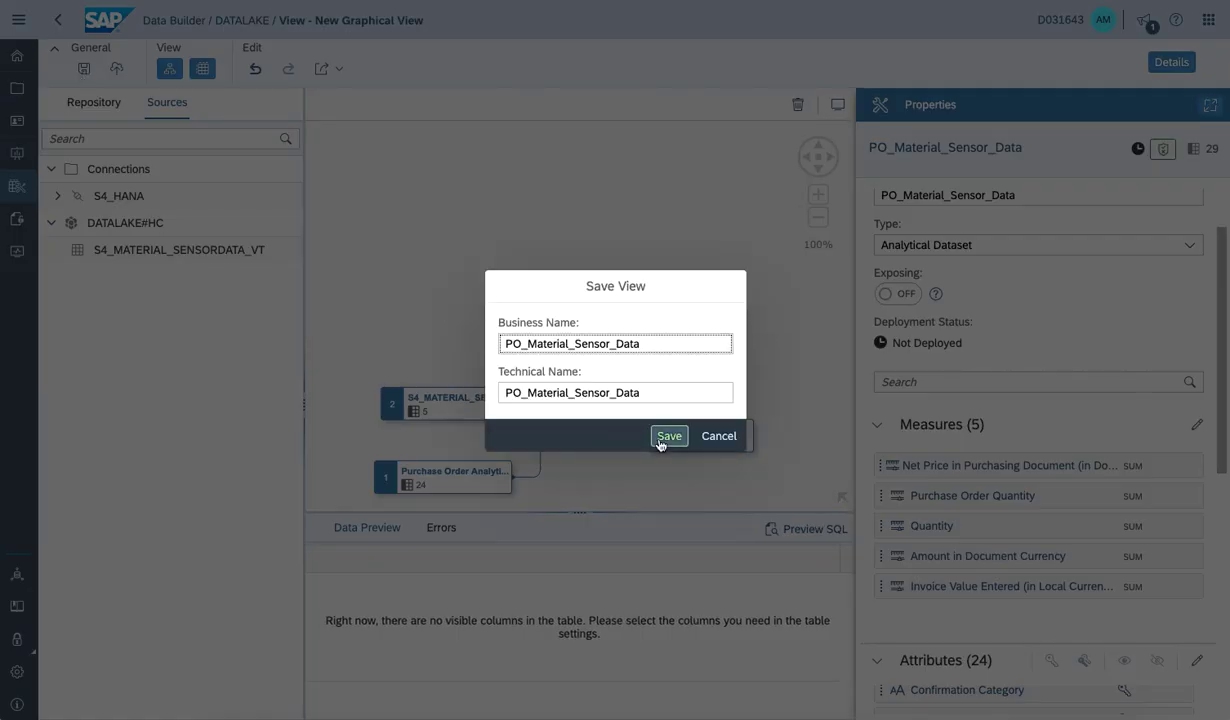
pyautogui.click(662, 436)
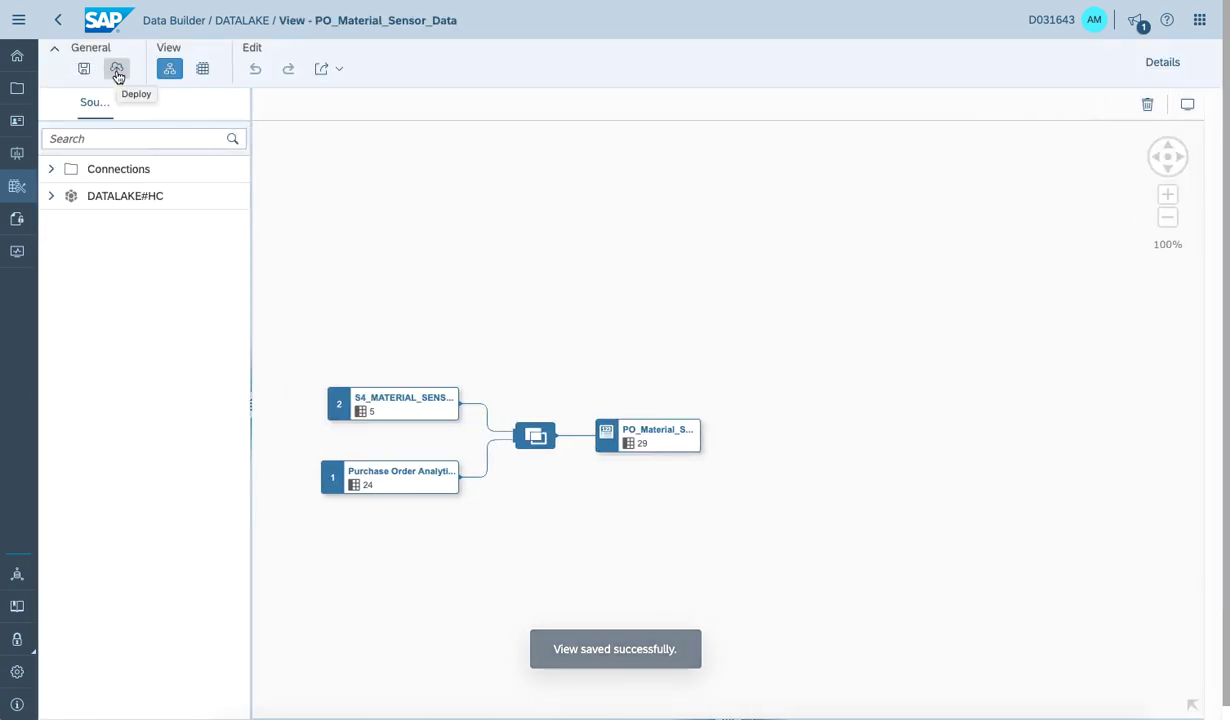
pyautogui.click(117, 70)
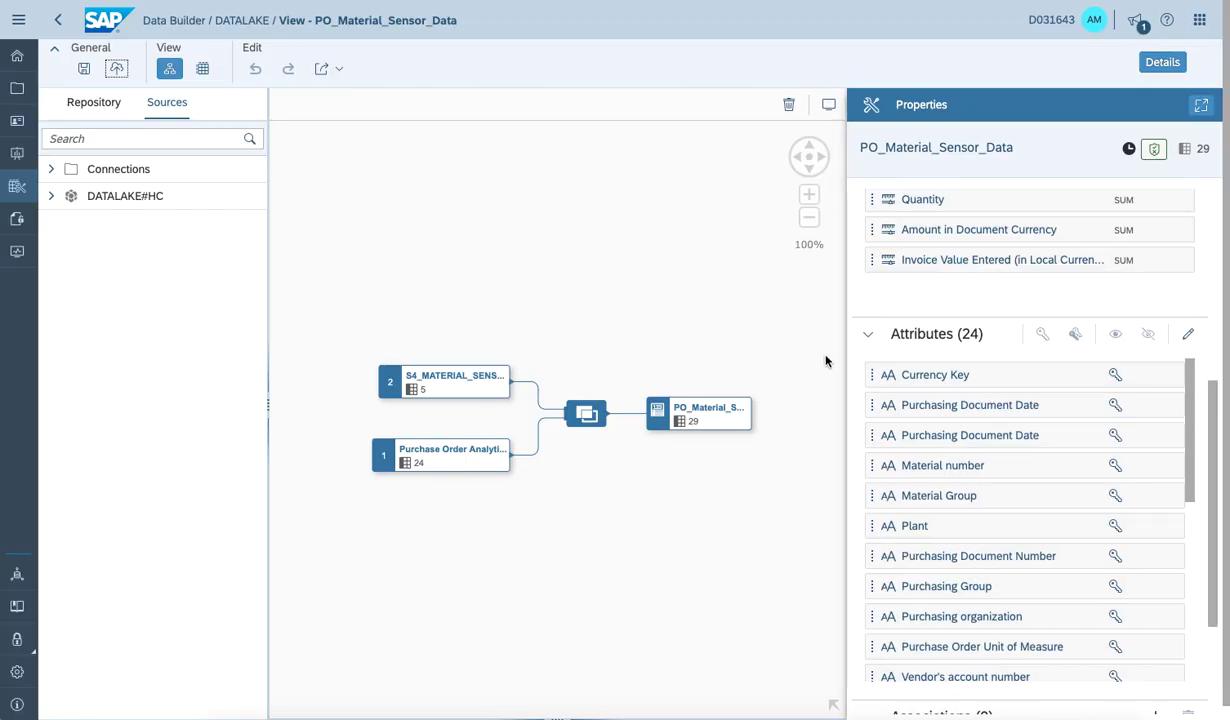
# - Preview the PO_Material_Sensor_Data output node's data, then deploy the view again
pyautogui.scroll(5, 963, 338)
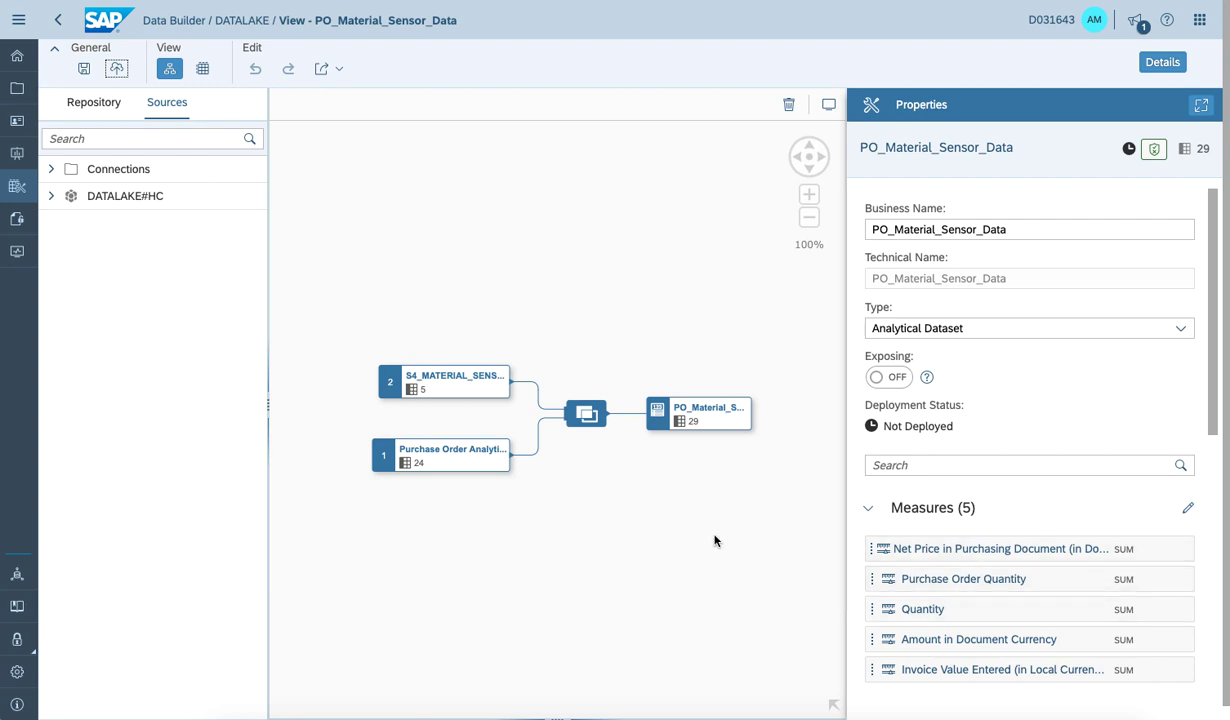
pyautogui.click(714, 422)
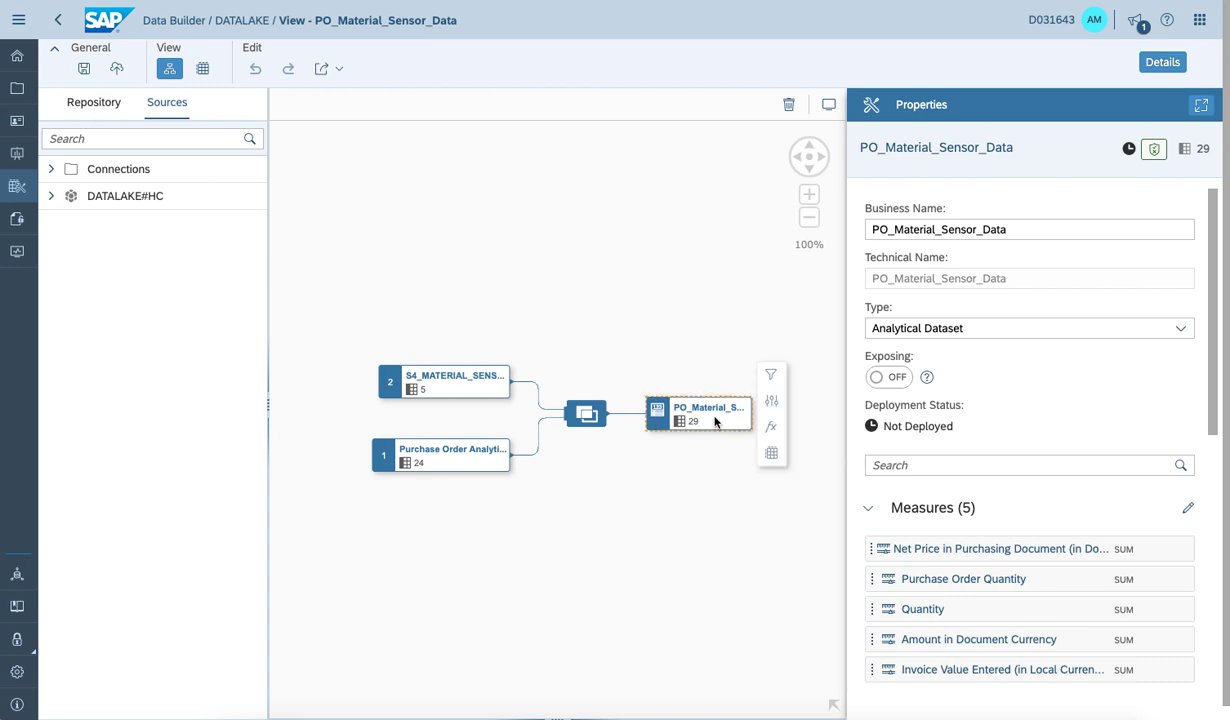
pyautogui.click(771, 453)
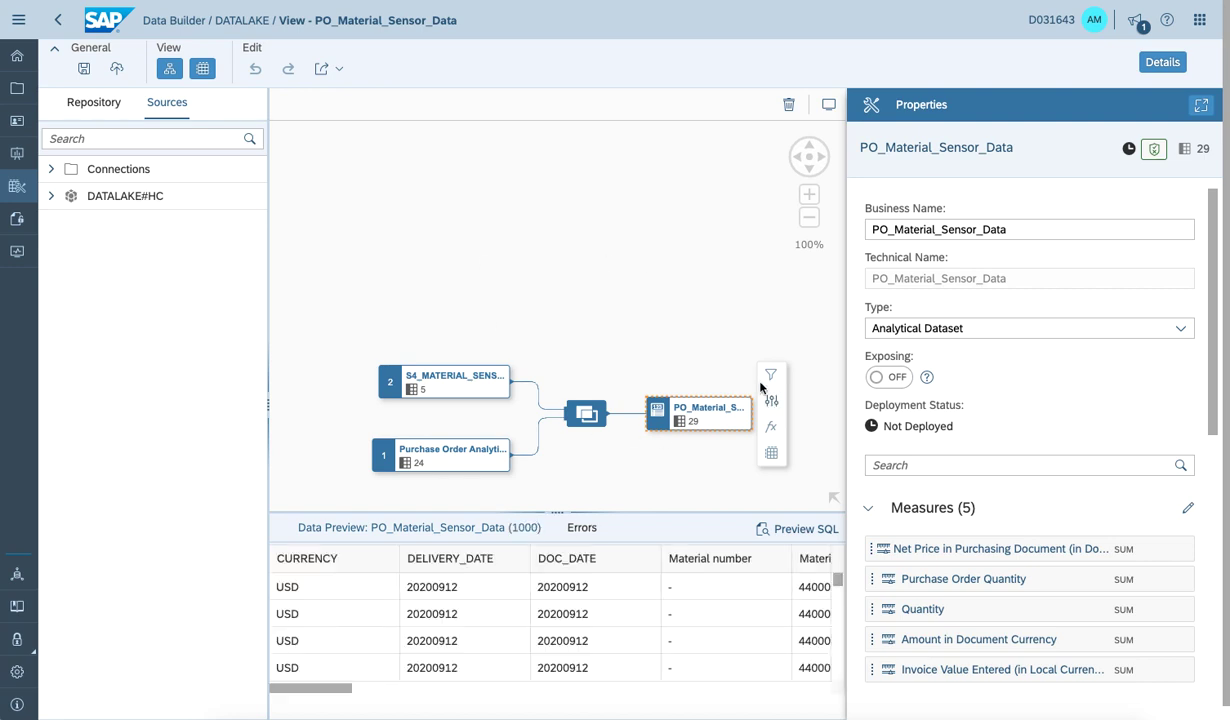
pyautogui.click(116, 70)
# - From Home, go to Story Builder's DATALAKE space and open the S/4 Material Sensor Data Analyses story
pyautogui.click(18, 55)
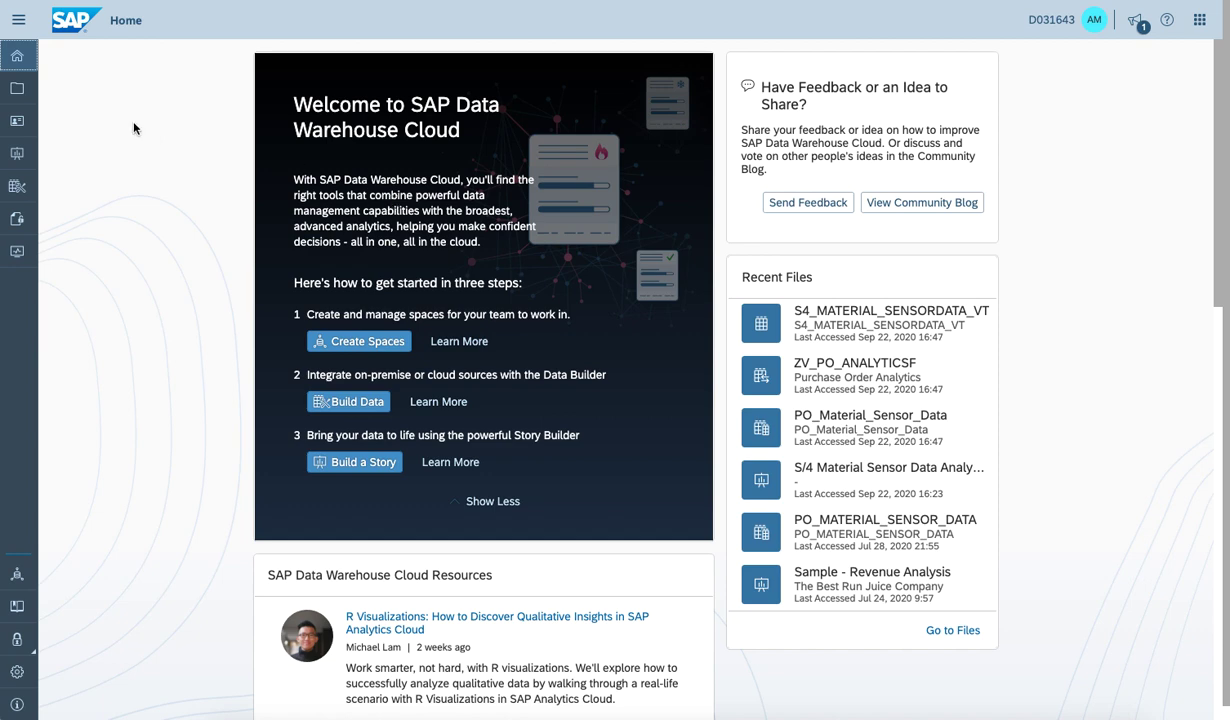
pyautogui.click(27, 26)
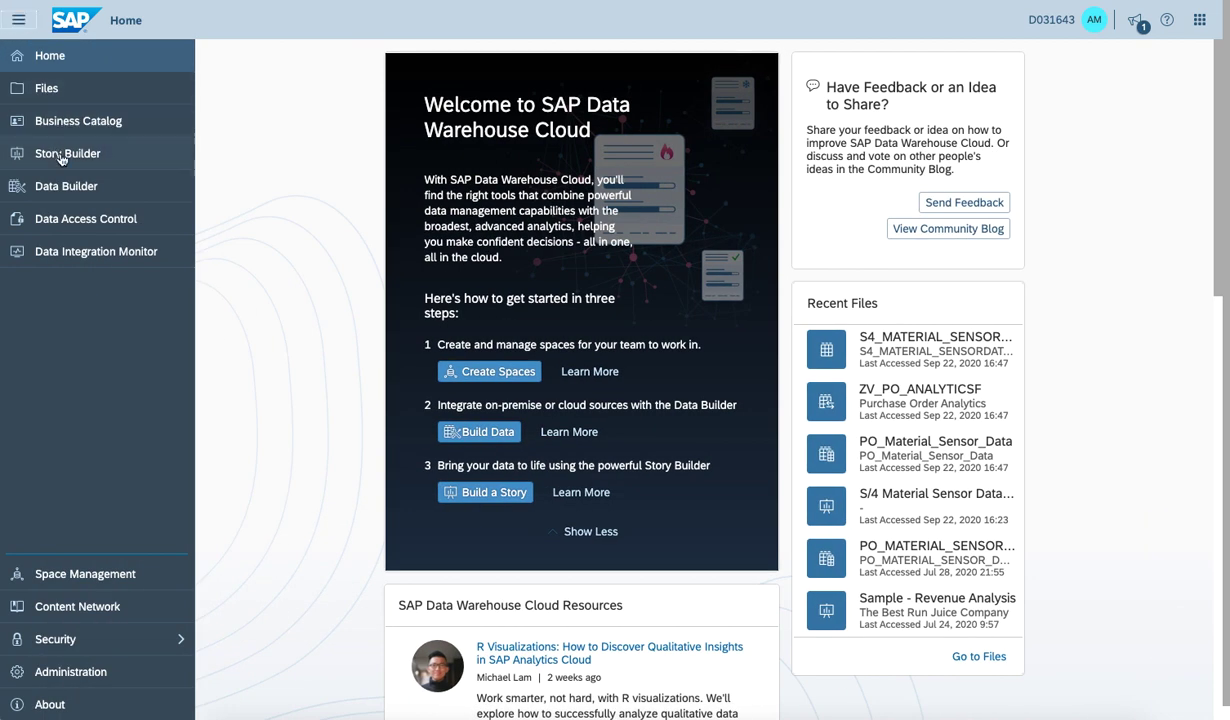
pyautogui.click(62, 156)
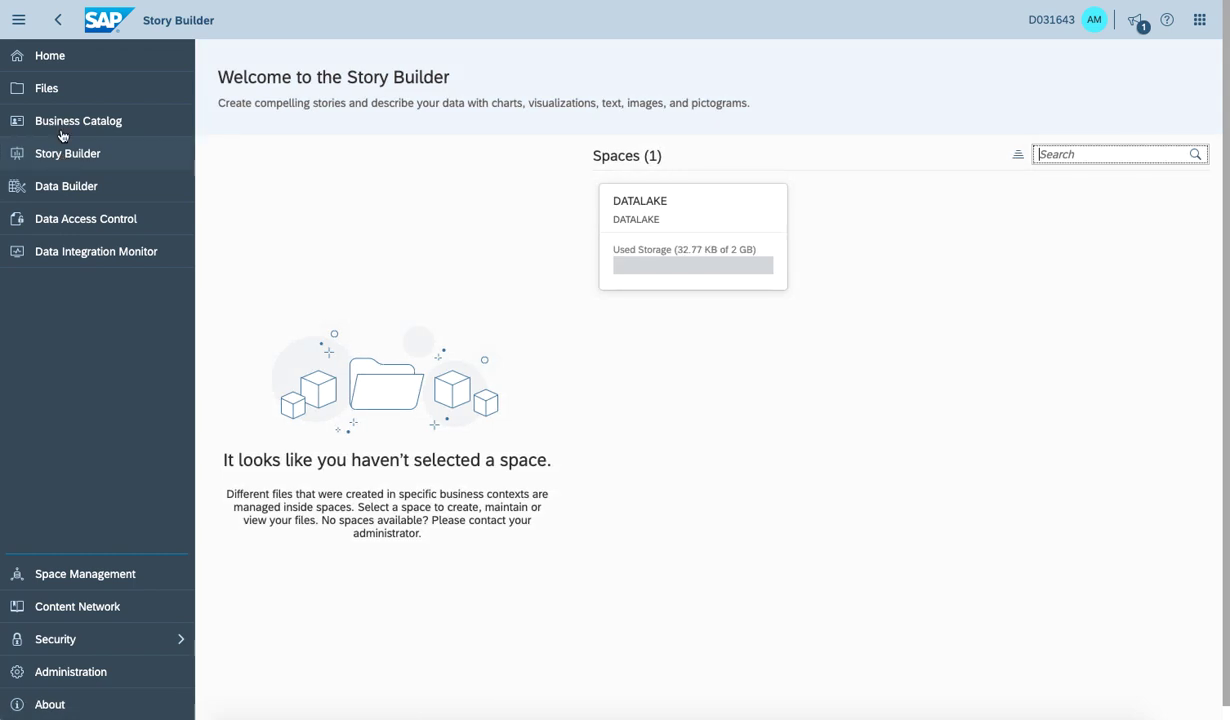
pyautogui.click(19, 22)
pyautogui.click(561, 238)
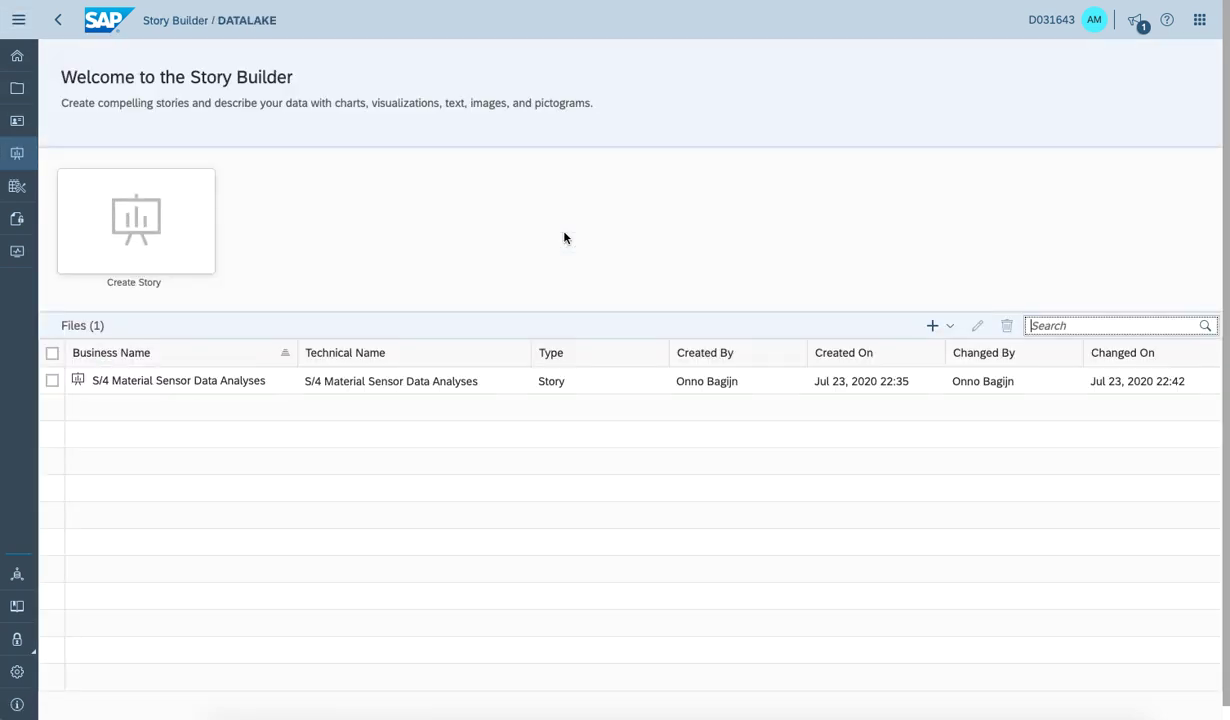
pyautogui.click(366, 380)
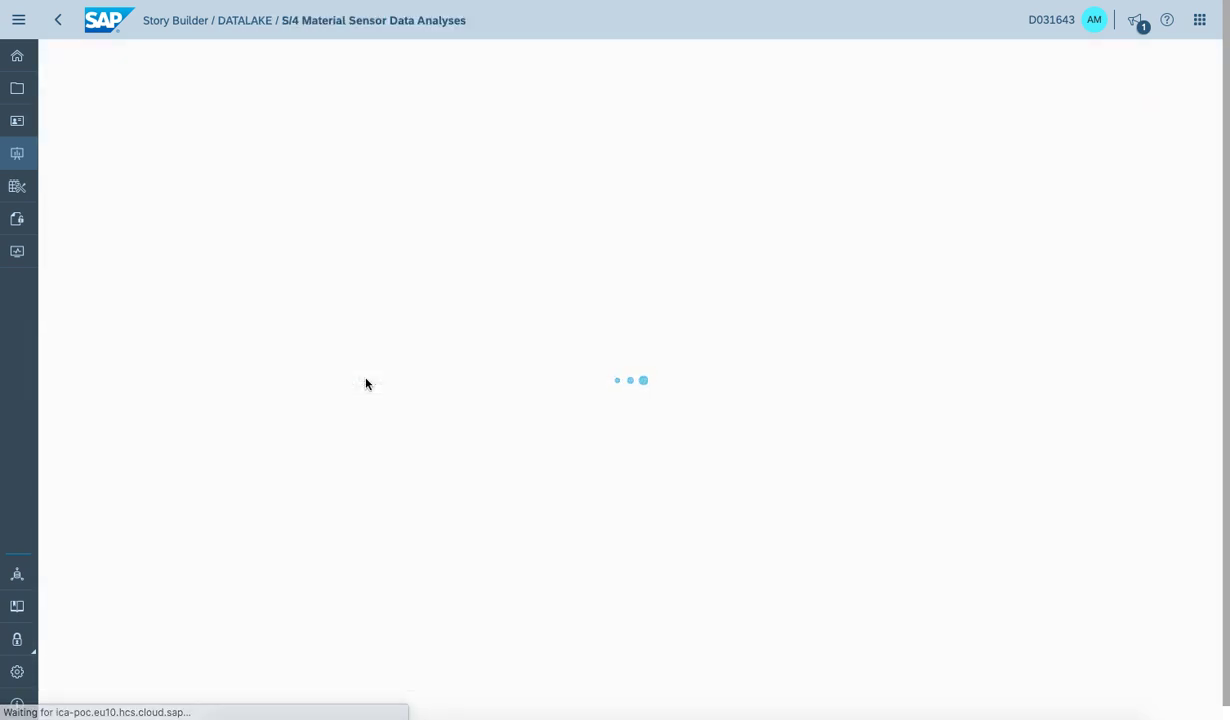